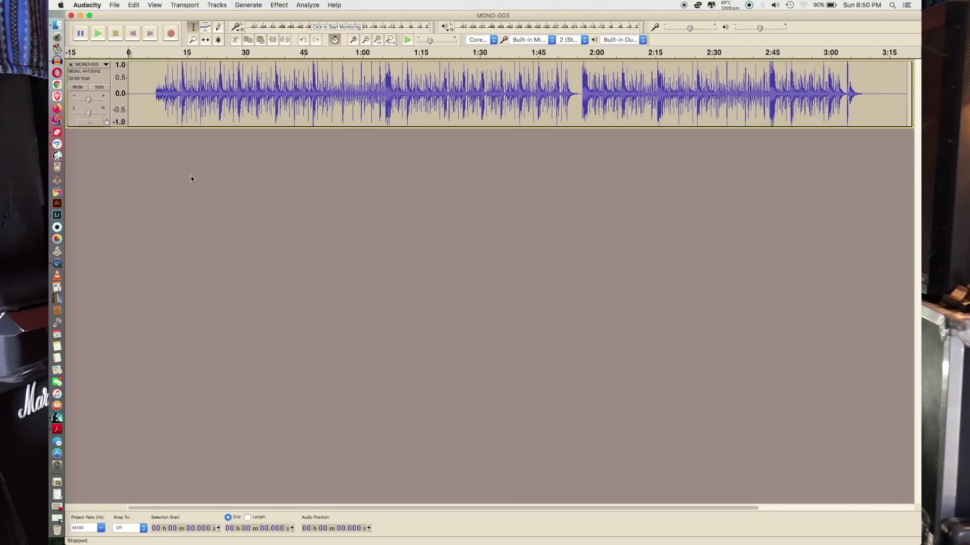
# Play the MONO-003 track from about 7.5 seconds and stop playback after a short listen.
pyautogui.click(157, 107)
pyautogui.press('space')
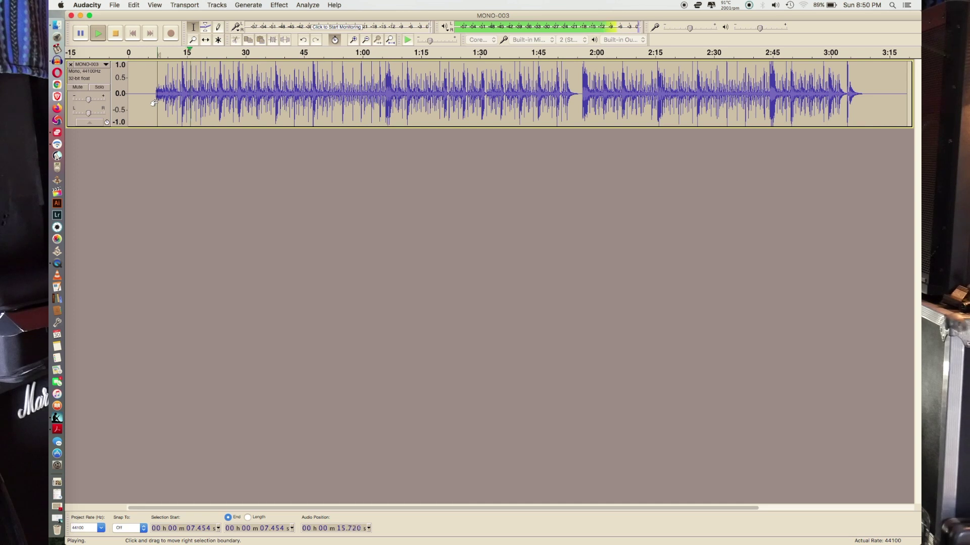
pyautogui.press('space')
# Select the track from about 6.2 seconds to its end and amplify it to a new peak amplitude of -1.5 dB.
pyautogui.moveTo(152, 94); pyautogui.dragTo(840, 94)
pyautogui.moveTo(919, 100); pyautogui.dragTo(916, 99)
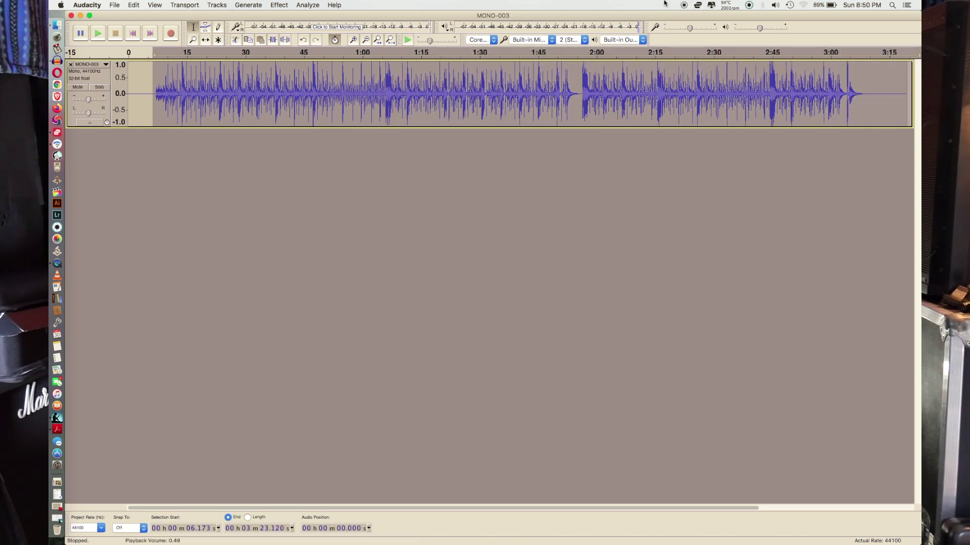
pyautogui.click(284, 4)
pyautogui.click(288, 42)
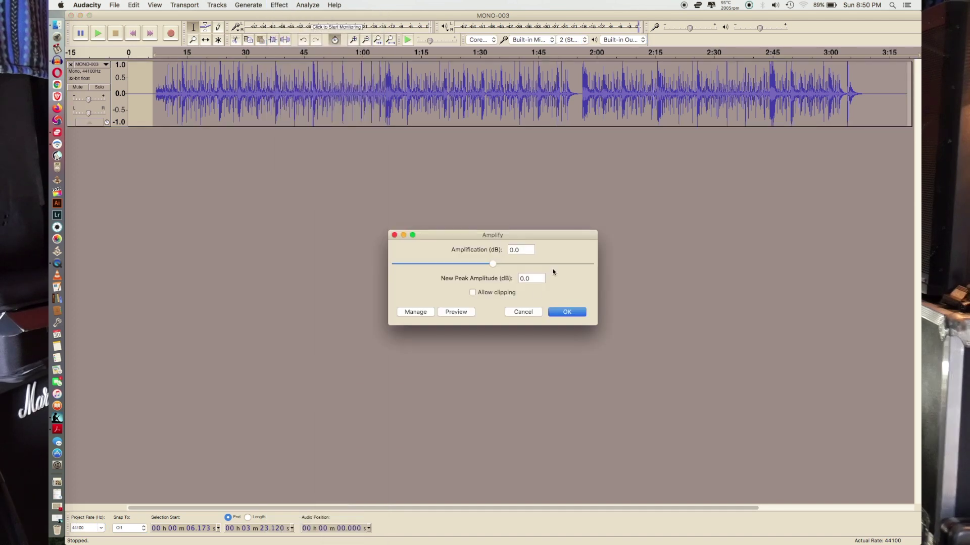
pyautogui.doubleClick(525, 278)
pyautogui.press('BackSpace')
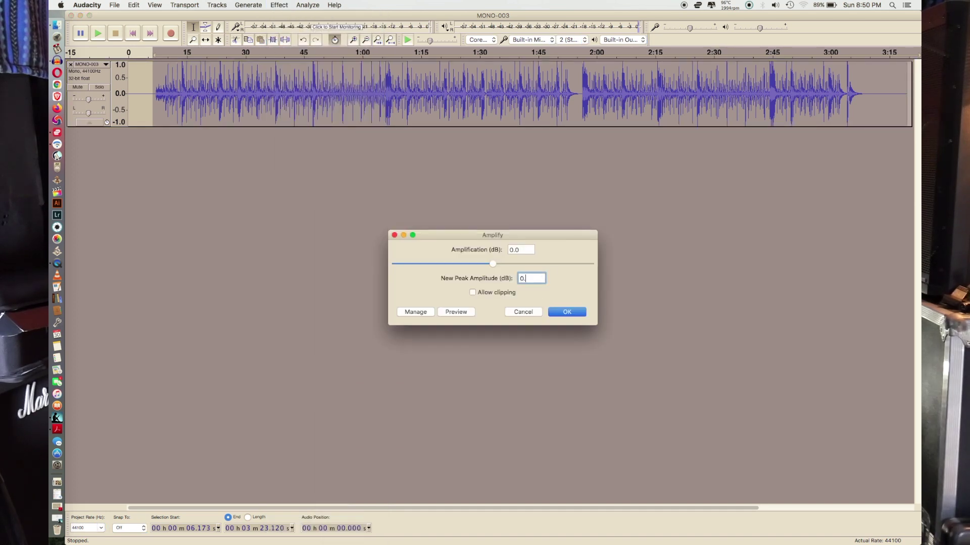
pyautogui.write('-1')
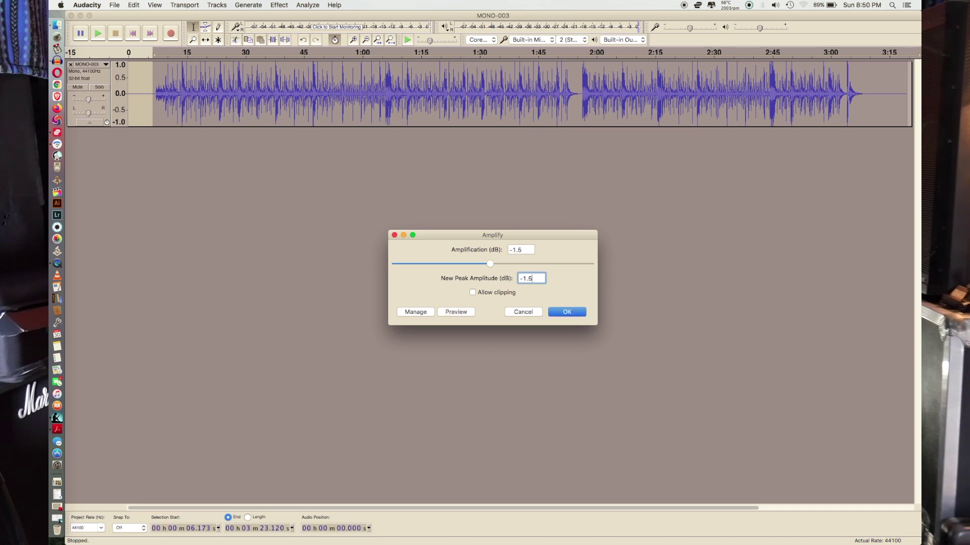
pyautogui.press('Return')
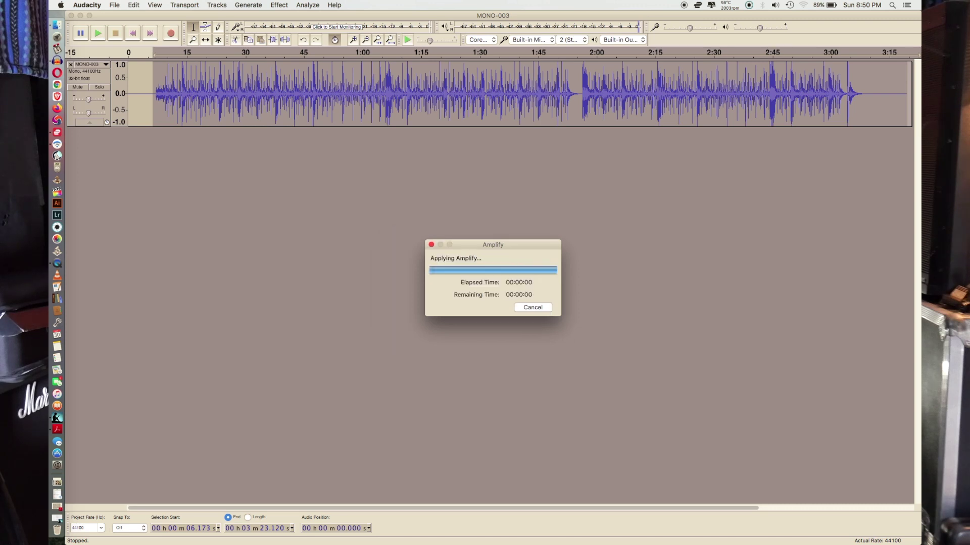
# Listen to the amplified track from about 6.9 seconds, raising the playback volume slightly, and stop playback.
pyautogui.click(460, 116)
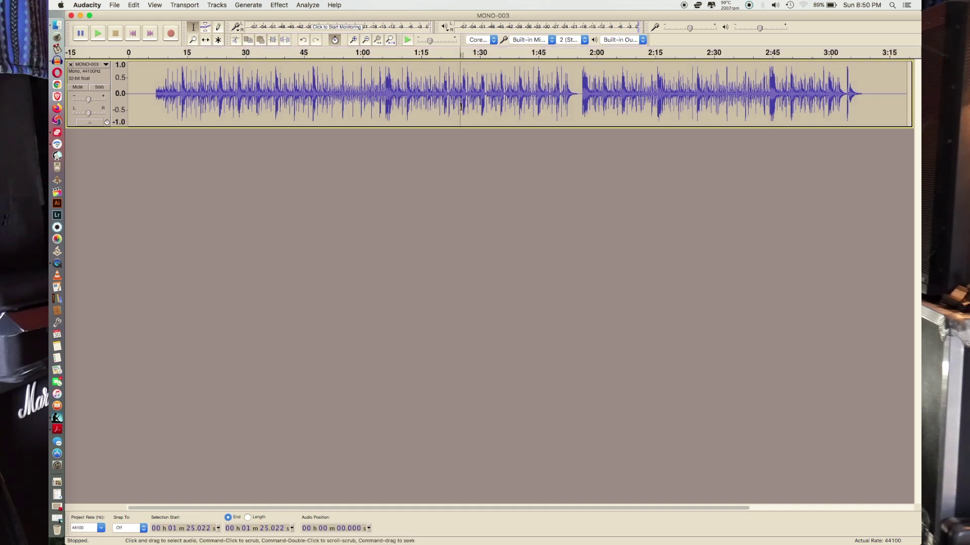
pyautogui.click(155, 105)
pyautogui.press('space')
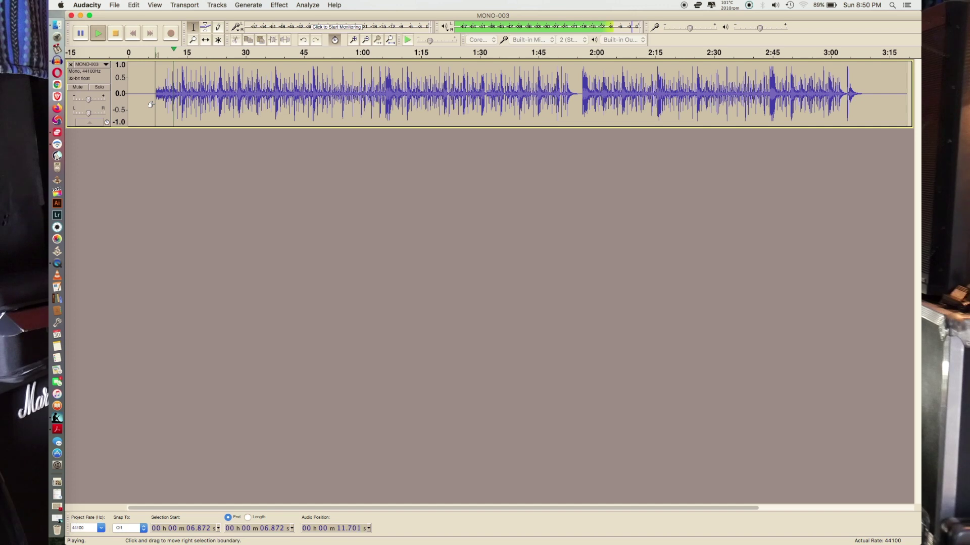
pyautogui.press('XF86AudioRaiseVolume')
pyautogui.press('XF86AudioRaiseVolume')
pyautogui.press('XF86AudioLowerVolume')
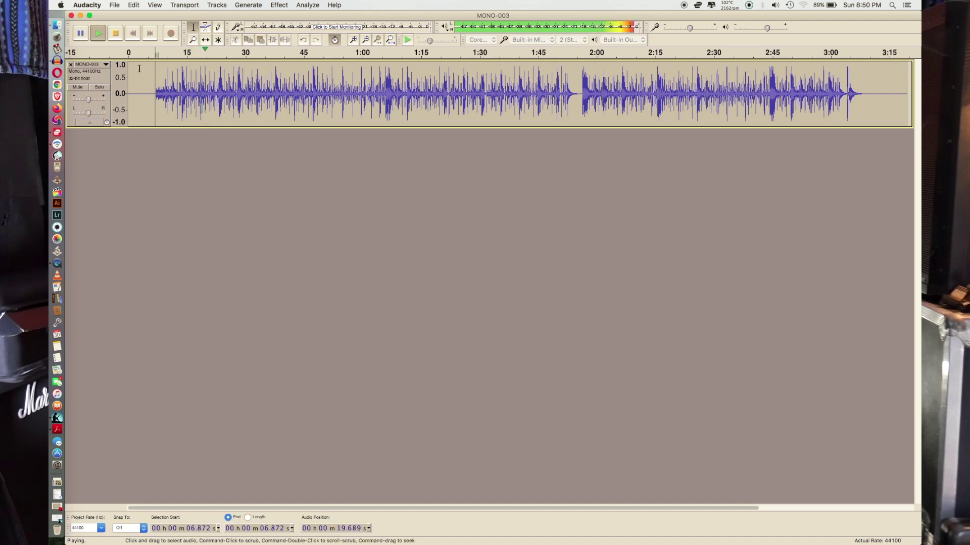
pyautogui.press('space')
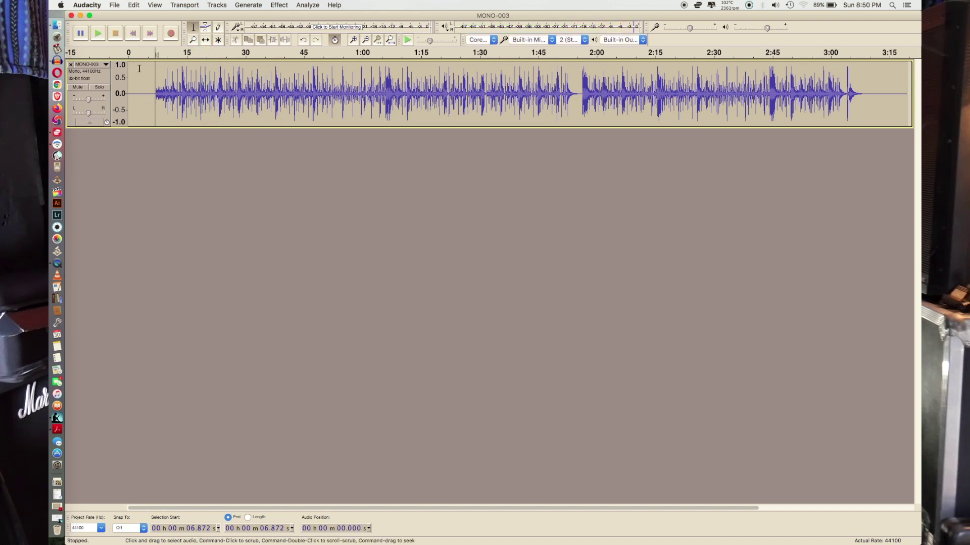
# Apply Classic Filters to the whole track with a first-order Chebyshev Type I highpass, 100 Hz cutoff and 1 dB passband ripple.
pyautogui.click(279, 4)
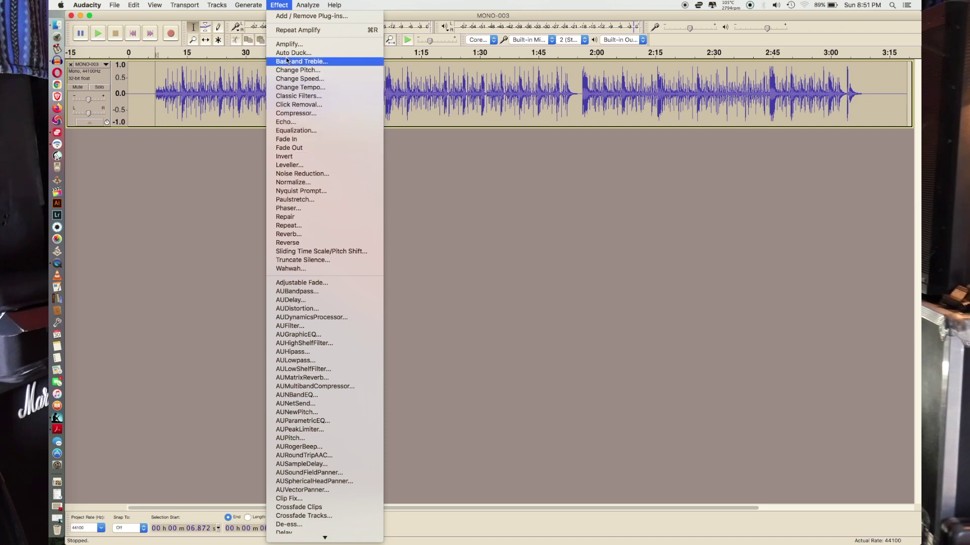
pyautogui.click(297, 96)
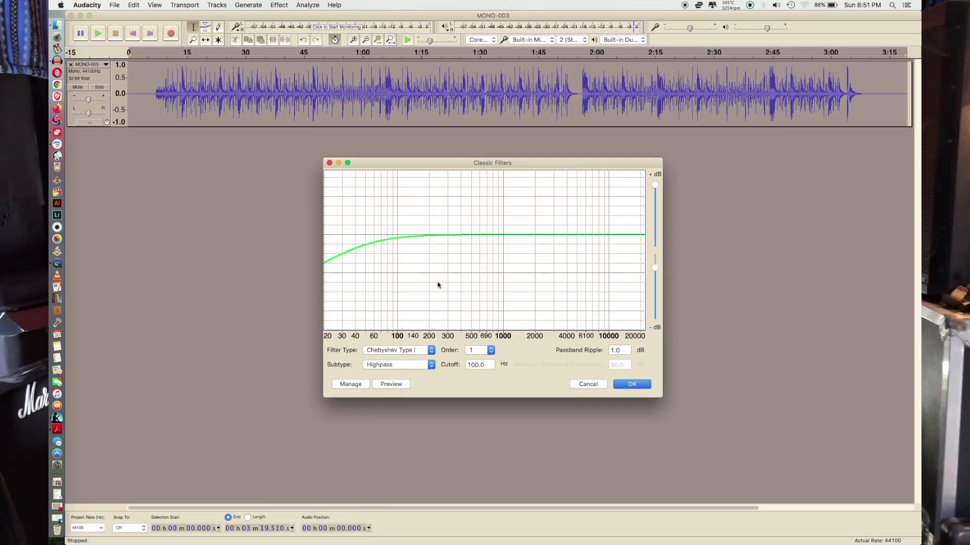
pyautogui.click(622, 383)
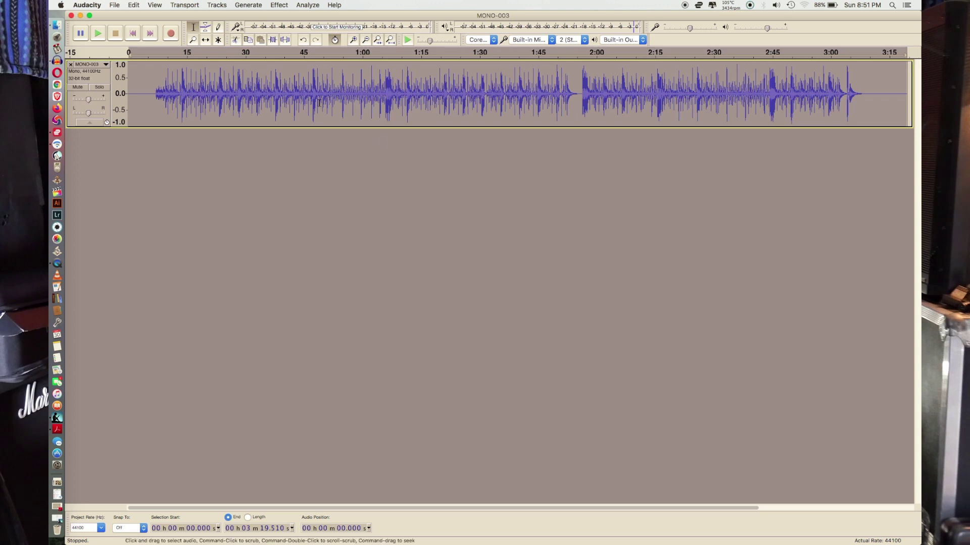
# Listen to the filtered track from about 6.6 seconds and stop playback.
pyautogui.click(153, 89)
pyautogui.press('space')
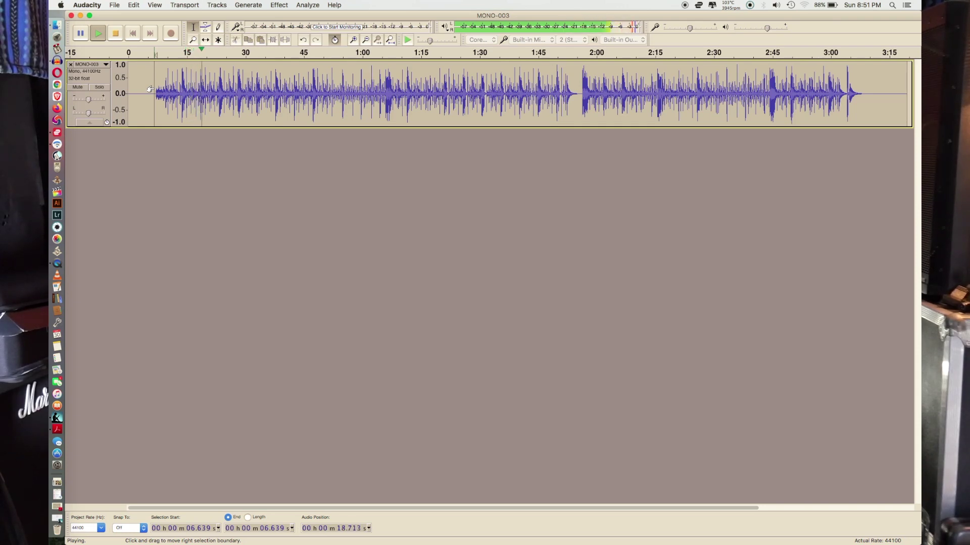
pyautogui.press('space')
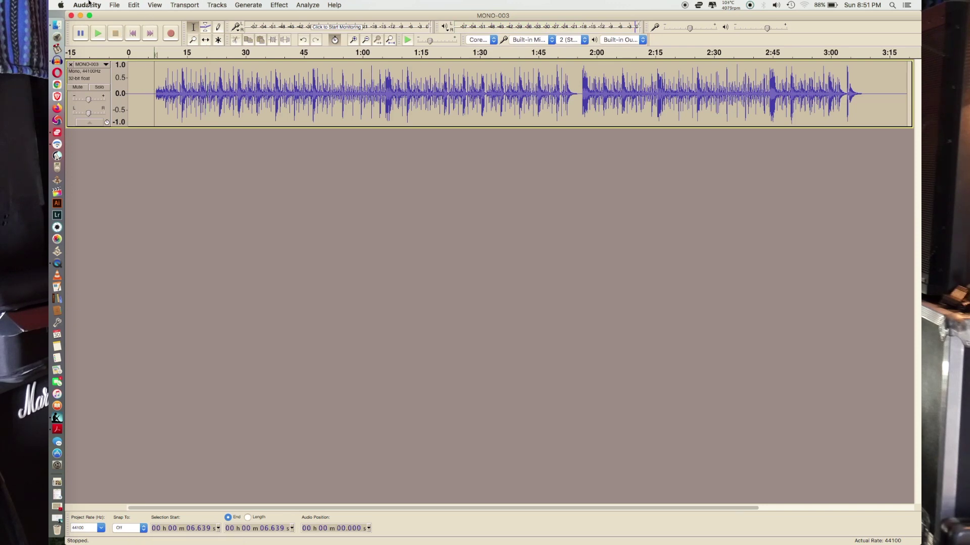
# Export the audio to the Desktop as SNARE1 in AIFF signed 16-bit PCM format and close the project without saving changes.
pyautogui.click(114, 5)
pyautogui.click(136, 124)
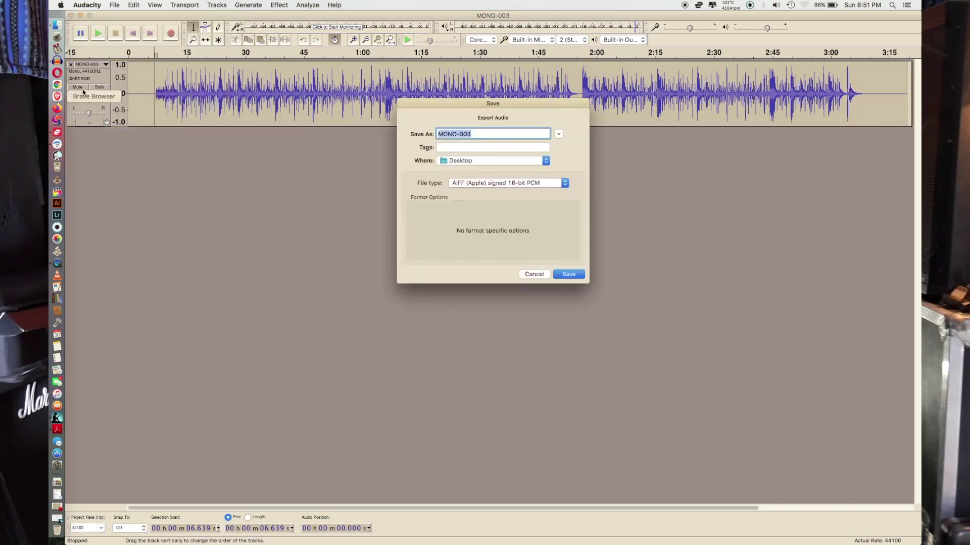
pyautogui.write('SNARE1')
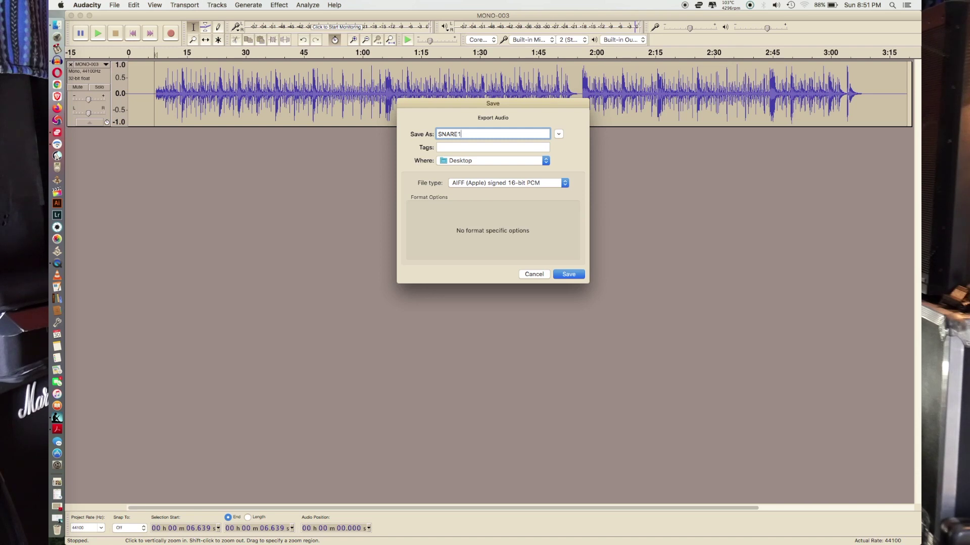
pyautogui.press('Return')
pyautogui.press('Return')
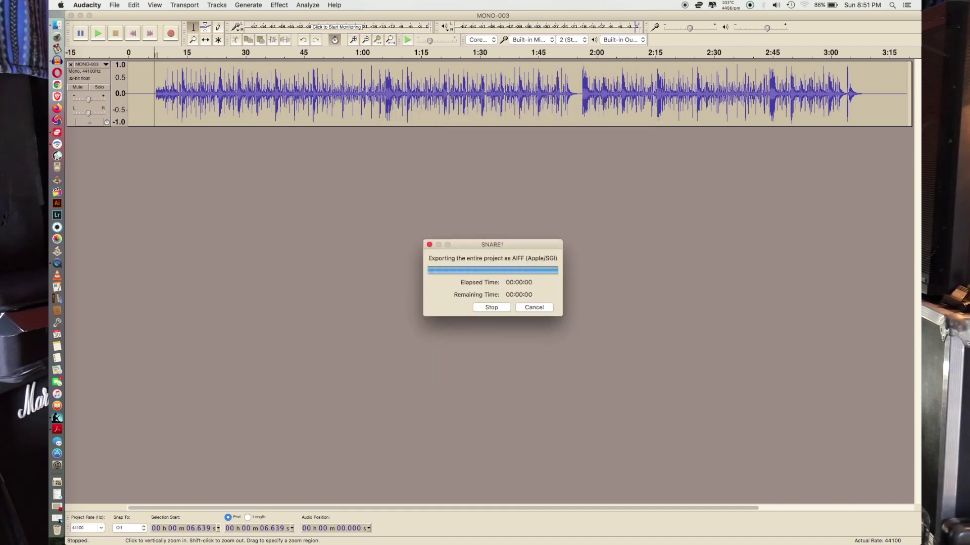
pyautogui.click(71, 16)
pyautogui.click(517, 184)
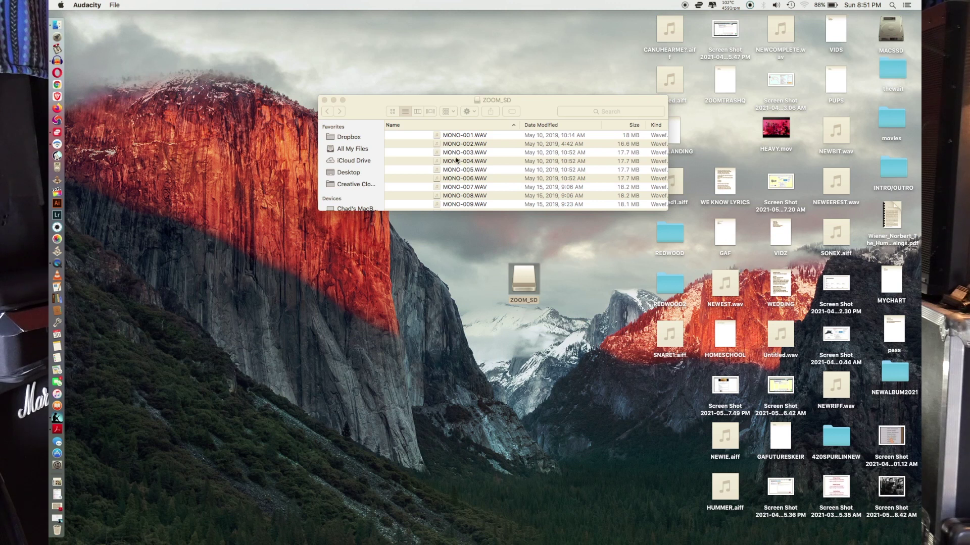
# Move SNARE1.aiff to an empty area of the desktop and open it in Audacity.
pyautogui.moveTo(671, 352); pyautogui.dragTo(297, 313)
pyautogui.click(299, 307)
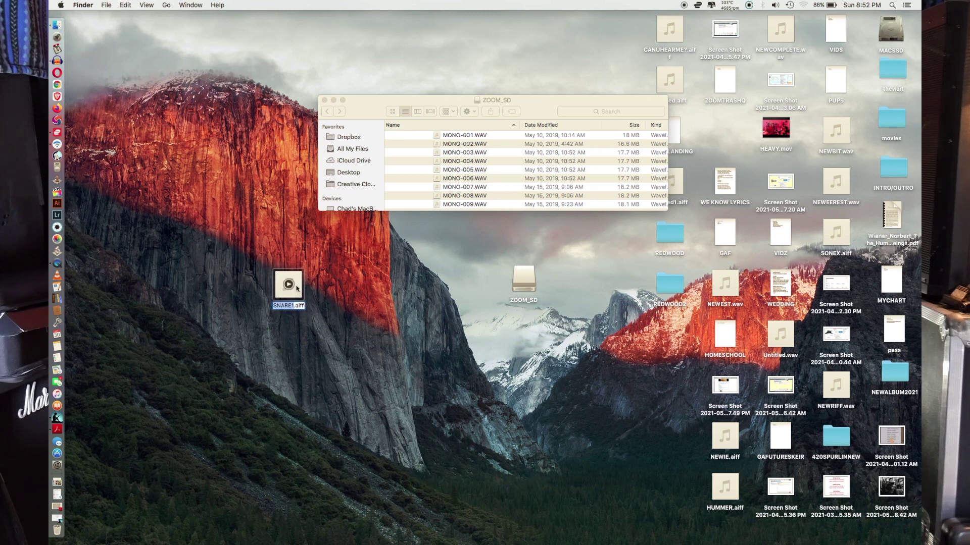
pyautogui.moveTo(297, 288); pyautogui.dragTo(55, 60)
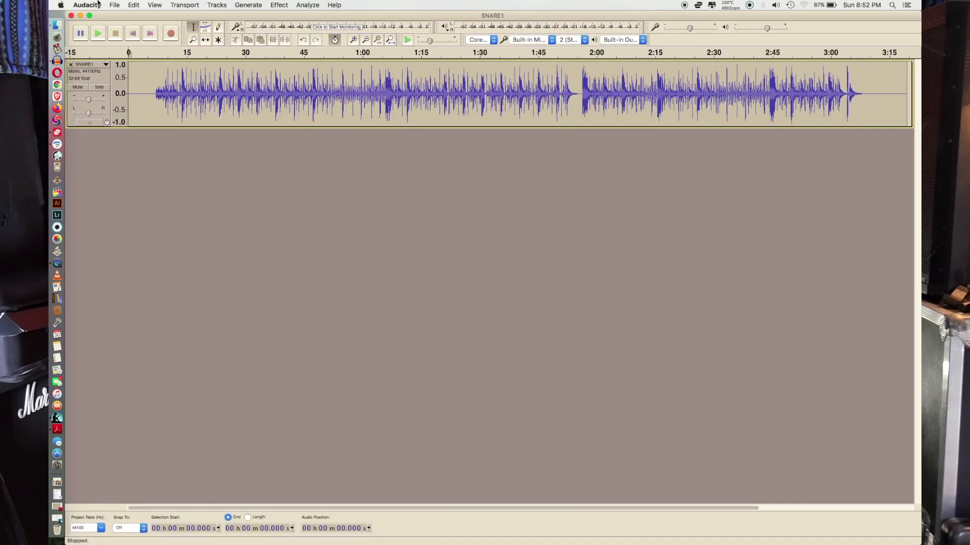
# Export SNARE1 to the Desktop as WAV signed 16-bit PCM with empty metadata and close the project without saving changes.
pyautogui.click(99, 5)
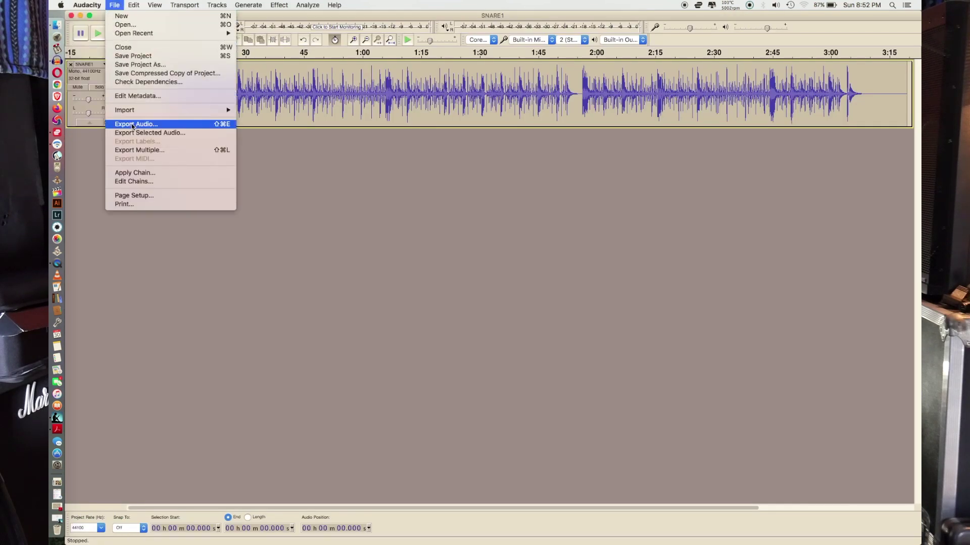
pyautogui.click(133, 125)
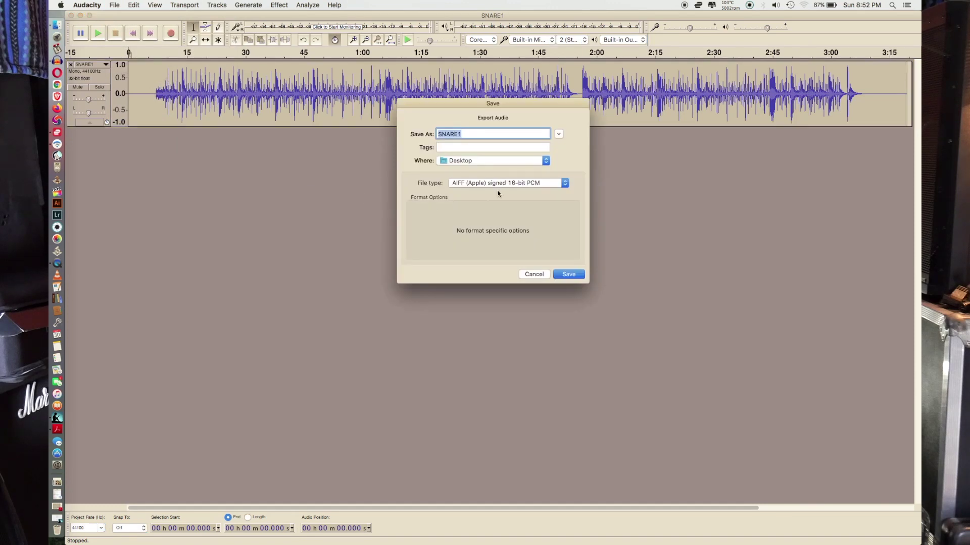
pyautogui.click(566, 183)
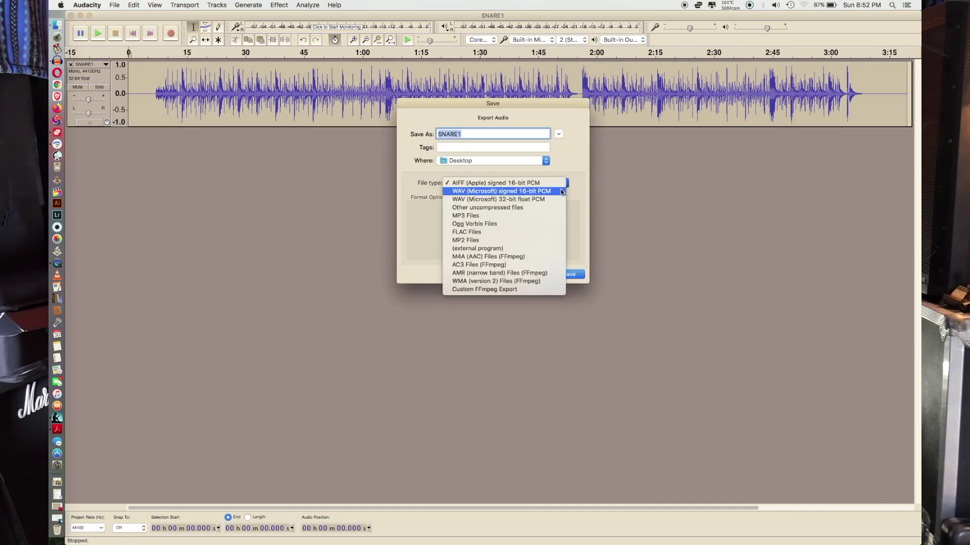
pyautogui.click(562, 192)
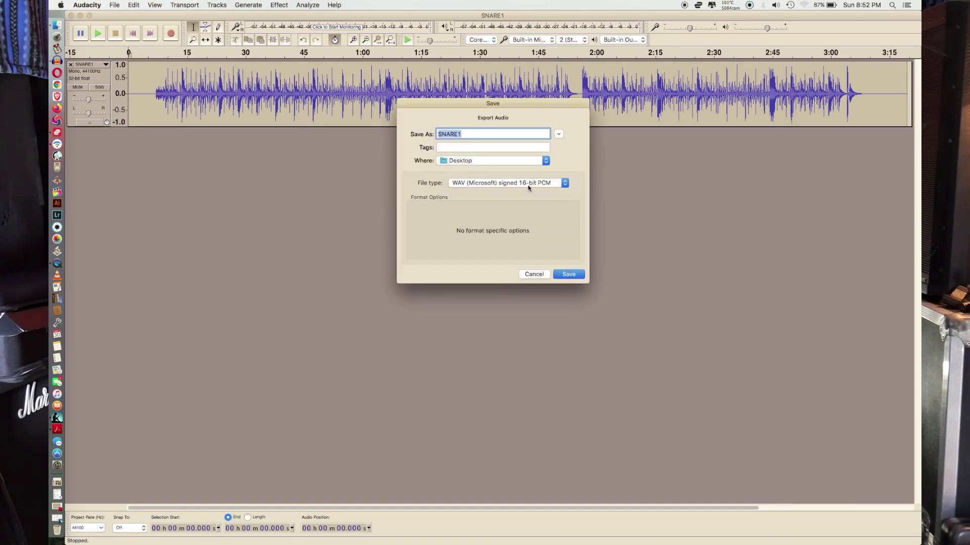
pyautogui.click(568, 275)
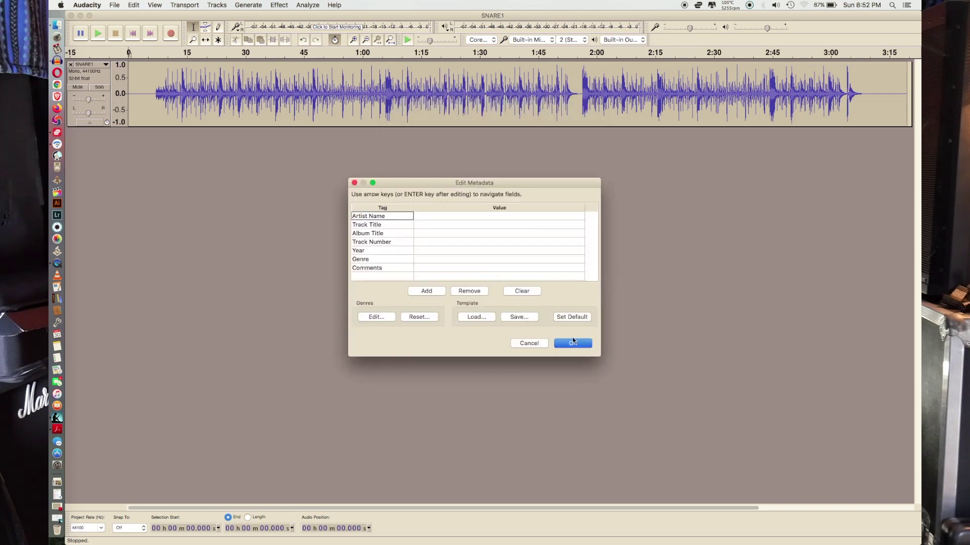
pyautogui.click(573, 344)
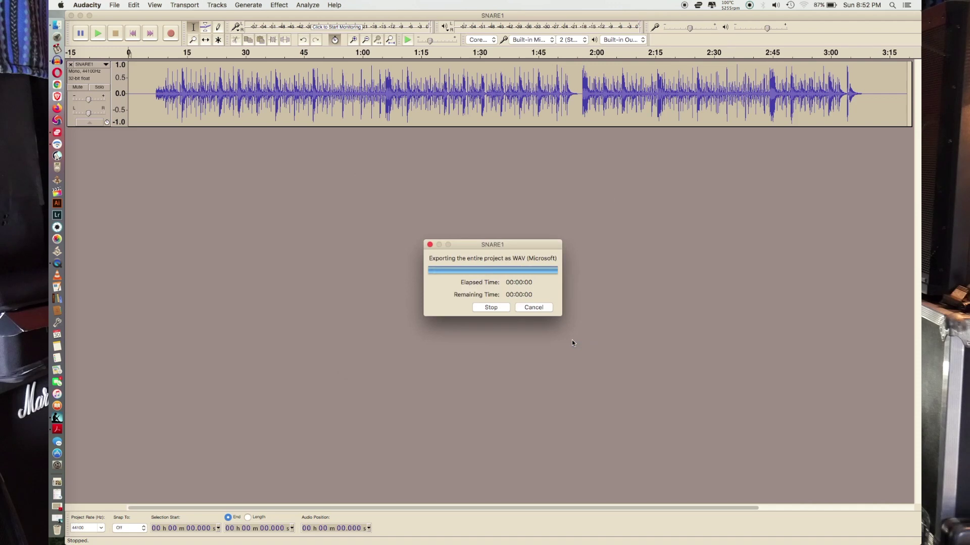
pyautogui.click(71, 16)
pyautogui.click(519, 183)
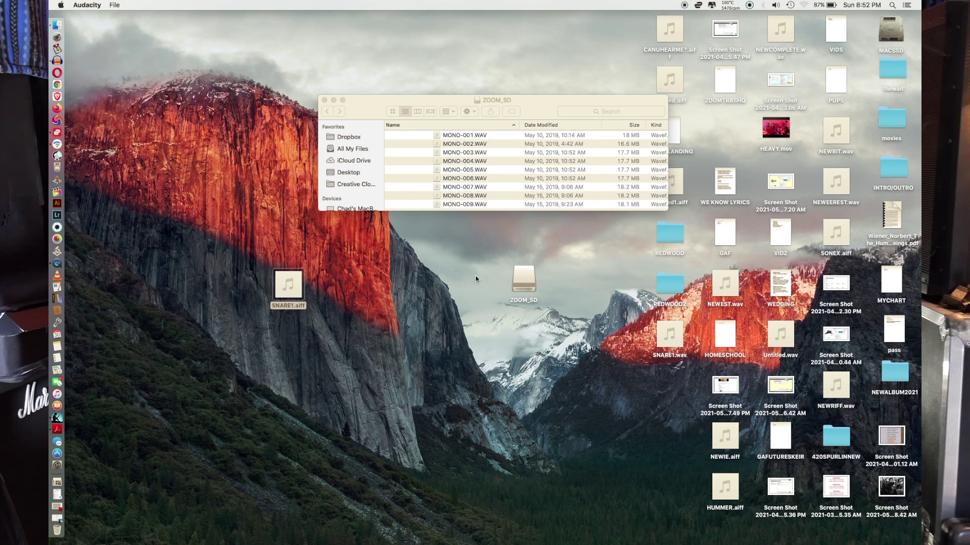
# Move SNARE1.aiff to the Trash and place SNARE1.wav in the open desktop area below the ZOOM_SD drive.
pyautogui.moveTo(288, 284)
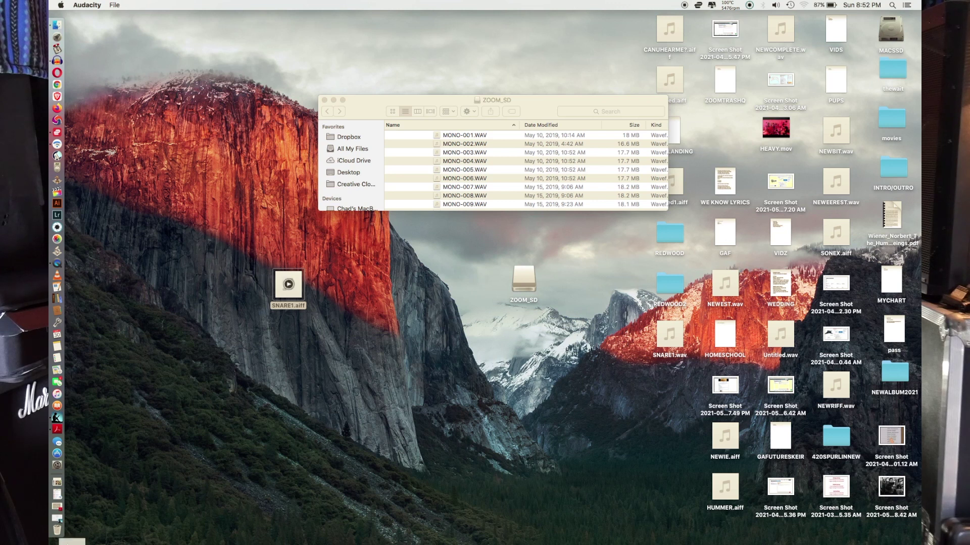
pyautogui.moveTo(50, 536); pyautogui.dragTo(52, 532)
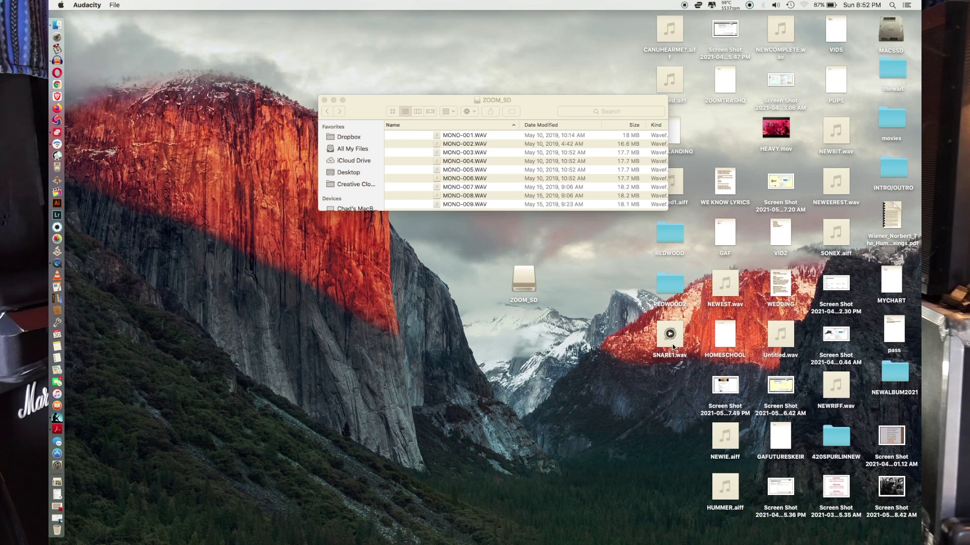
pyautogui.moveTo(672, 344); pyautogui.dragTo(566, 379)
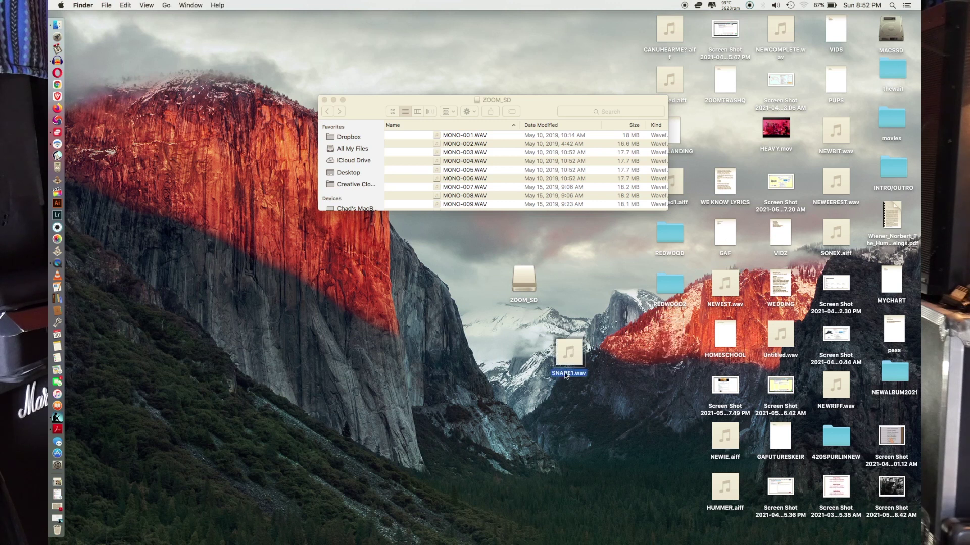
pyautogui.press('Return')
pyautogui.click(58, 263)
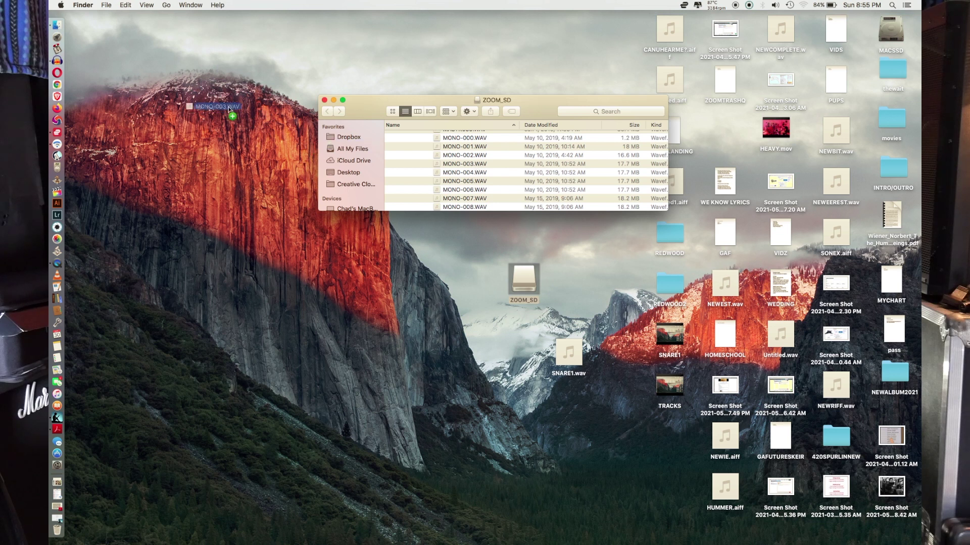
pyautogui.click(50, 63)
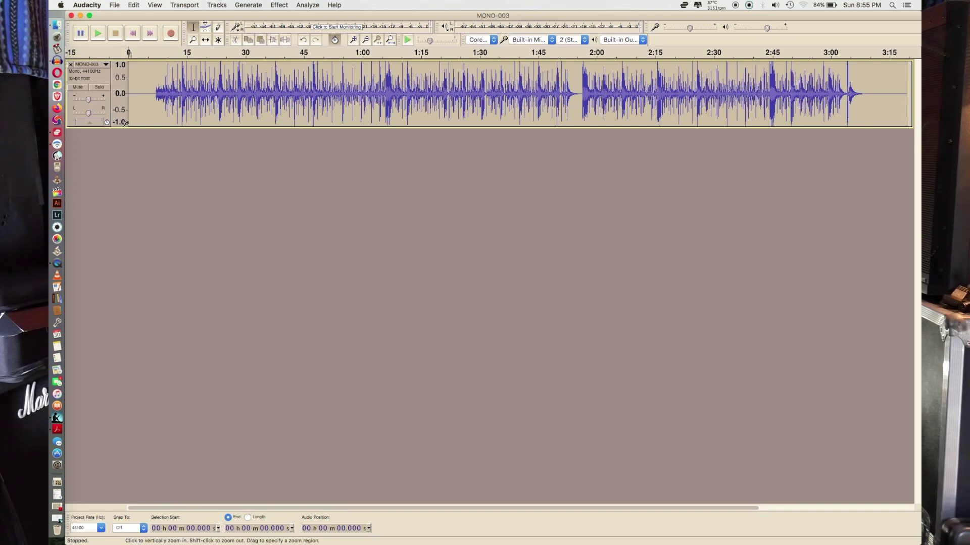
pyautogui.click(71, 16)
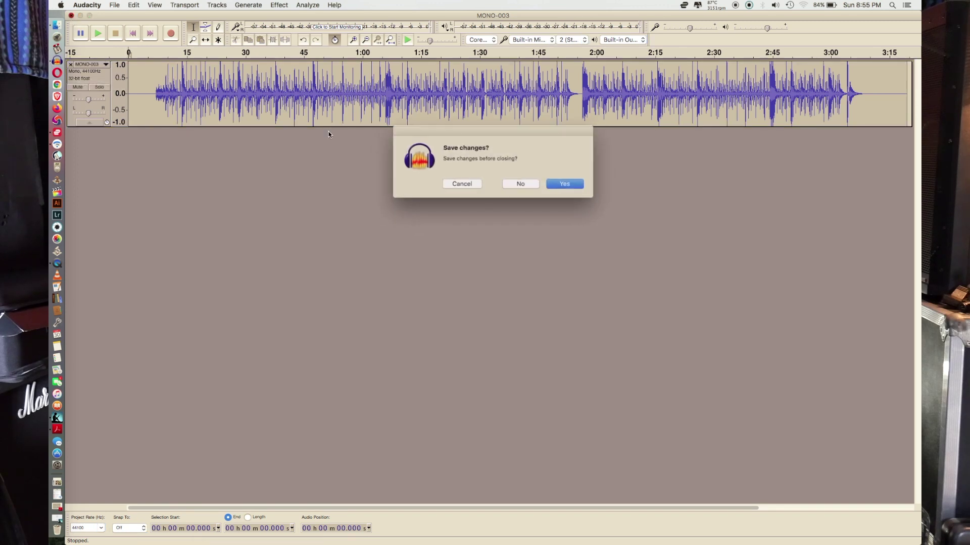
pyautogui.click(520, 183)
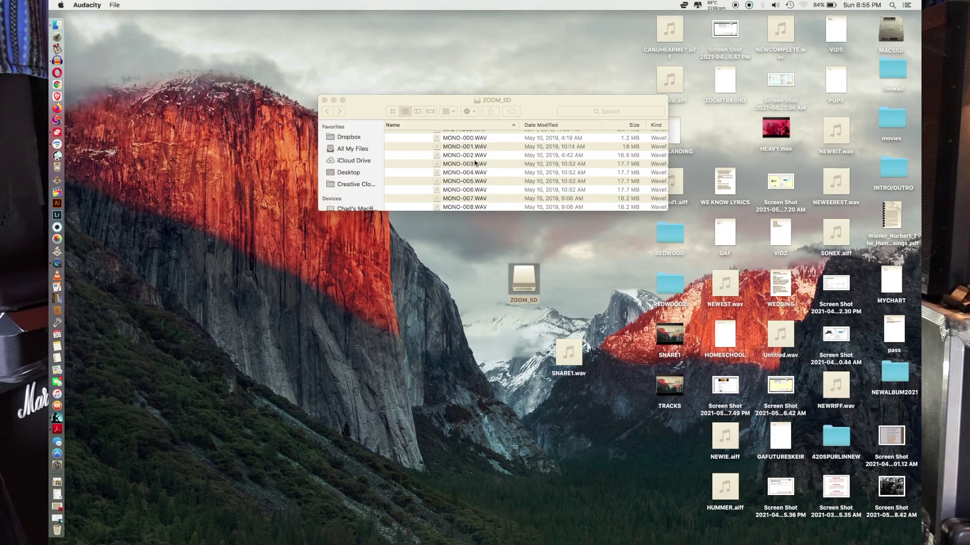
# Open MONO-004.WAV from the ZOOM_SD drive in Audacity and play it from about 7.2 seconds.
pyautogui.moveTo(468, 174); pyautogui.dragTo(50, 64)
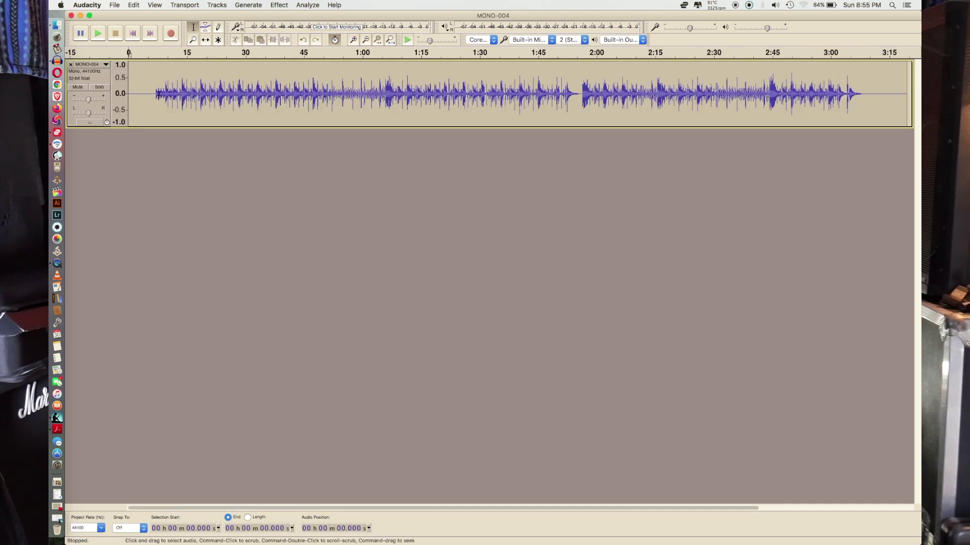
pyautogui.click(157, 95)
pyautogui.press('space')
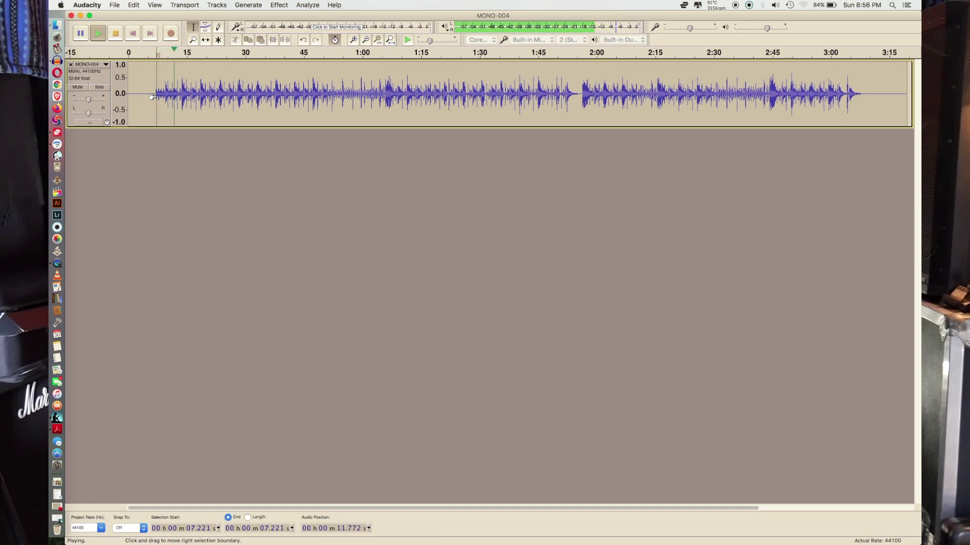
pyautogui.press('space')
# Apply a first-order Chebyshev Type I highpass filter with 100 Hz cutoff to the whole MONO-004 track and audition it from about 6.8 seconds.
pyautogui.click(279, 5)
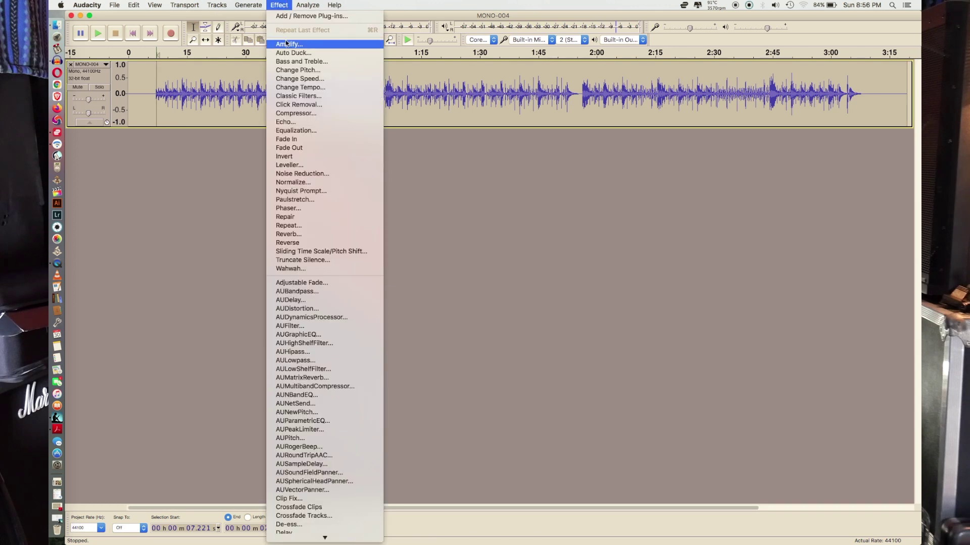
pyautogui.click(295, 96)
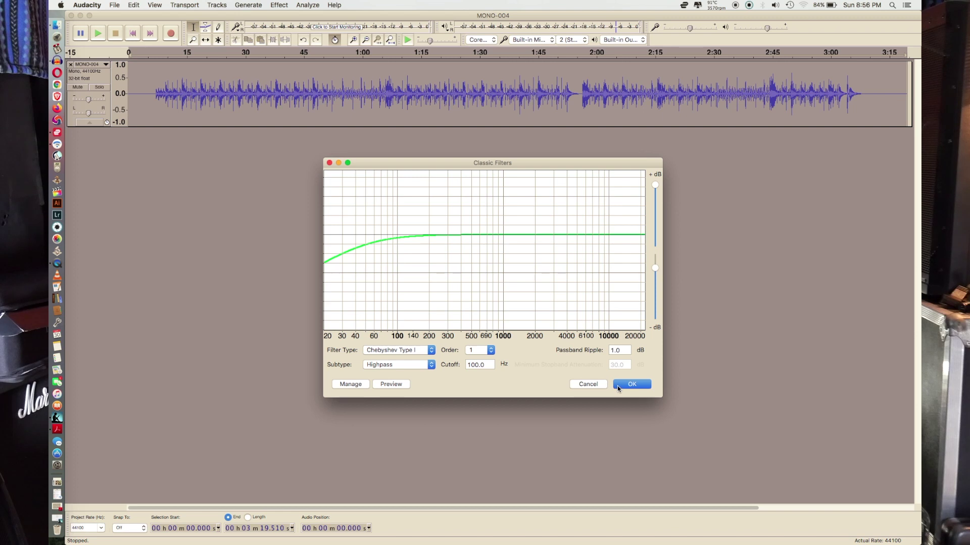
pyautogui.click(623, 384)
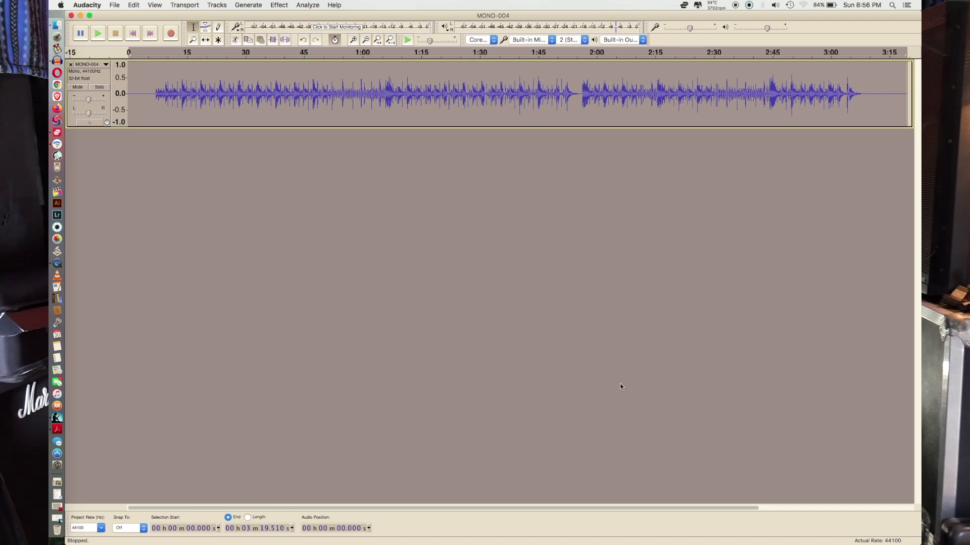
pyautogui.click(154, 95)
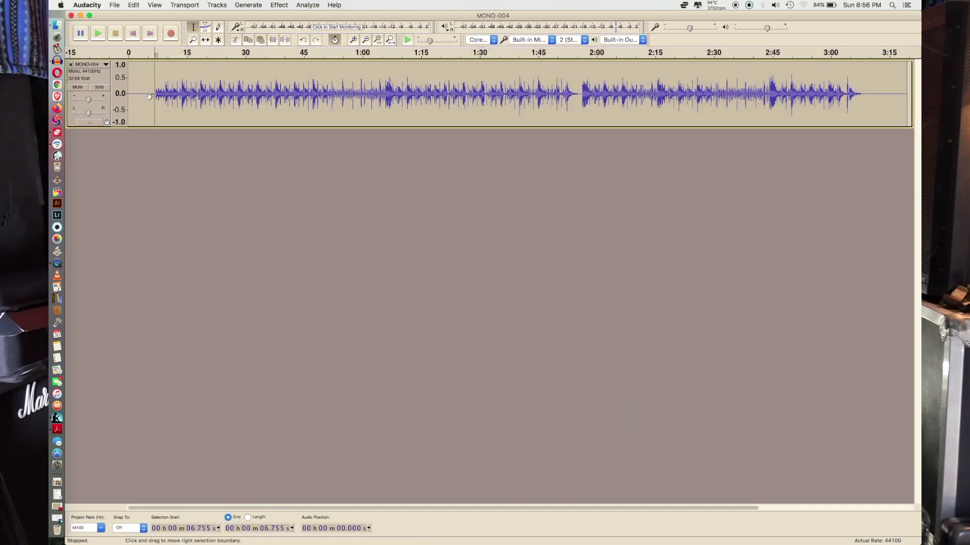
pyautogui.press('space')
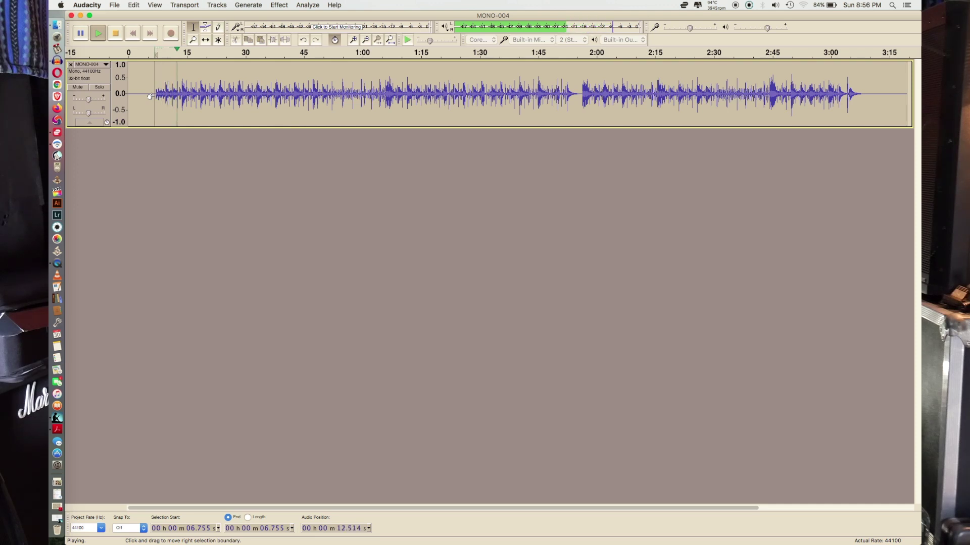
pyautogui.press('space')
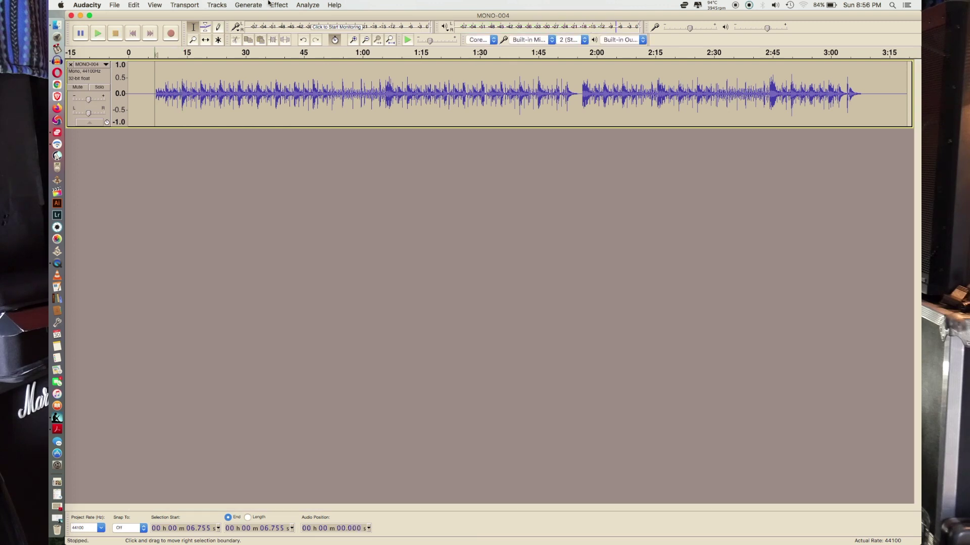
# Amplify the whole MONO-004 track to a new peak amplitude of -1.5 dB and audition it from about 7.6 seconds.
pyautogui.click(279, 4)
pyautogui.click(284, 44)
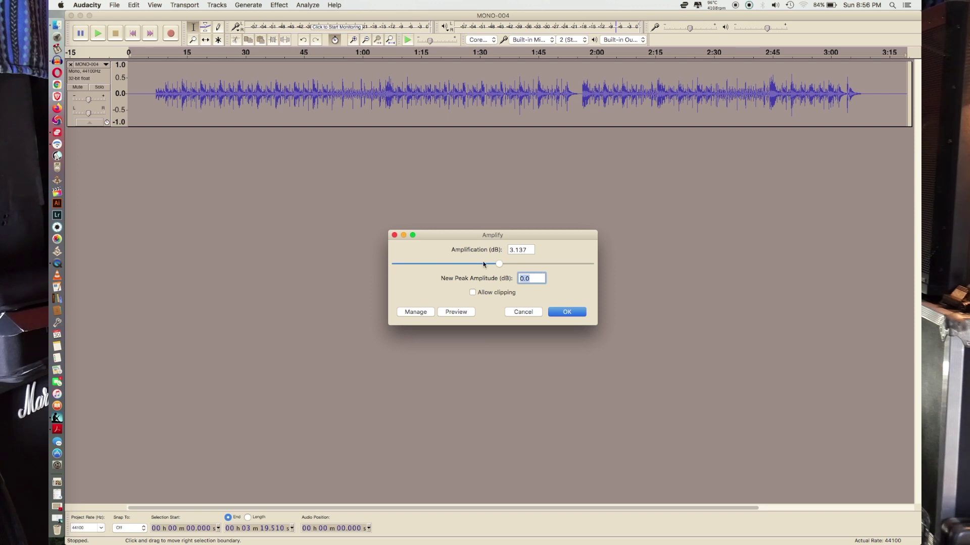
pyautogui.write('-1.5')
pyautogui.click(561, 311)
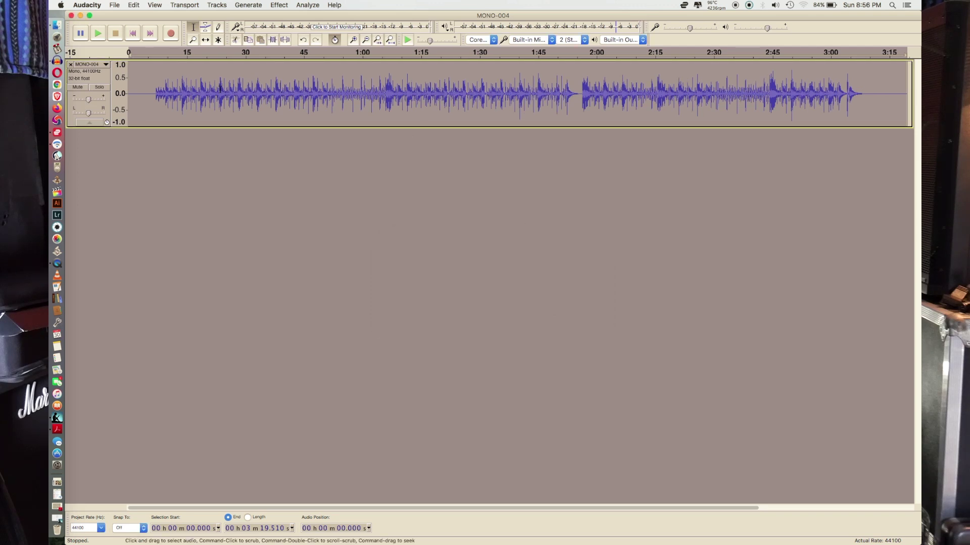
pyautogui.click(159, 105)
pyautogui.press('space')
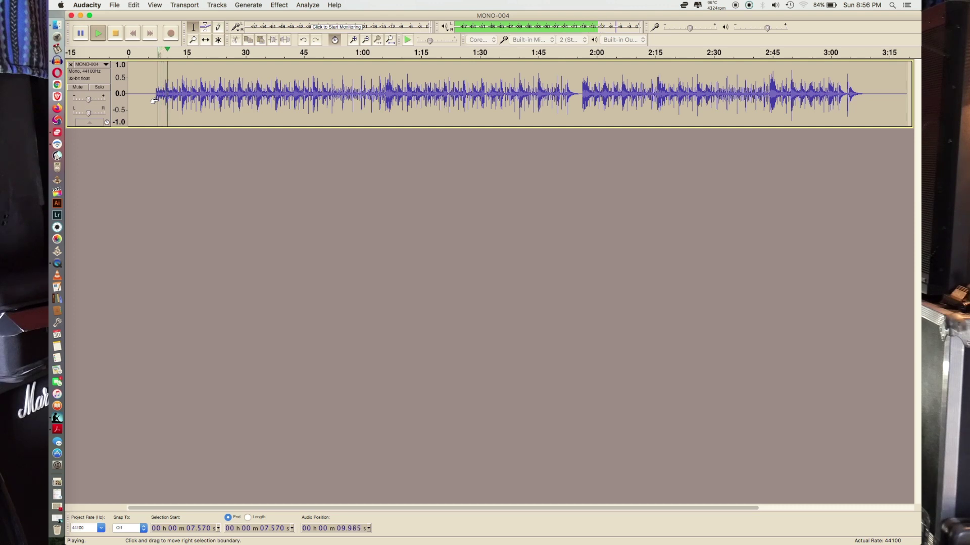
pyautogui.press('space')
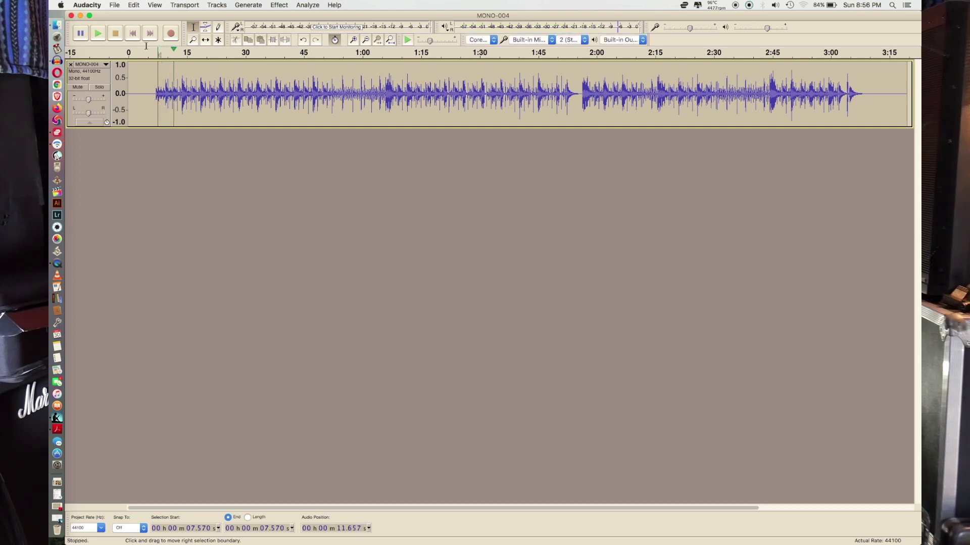
# Export the MONO-004 audio to the Desktop as LOH1 in WAV signed 16-bit PCM format with empty metadata.
pyautogui.click(114, 5)
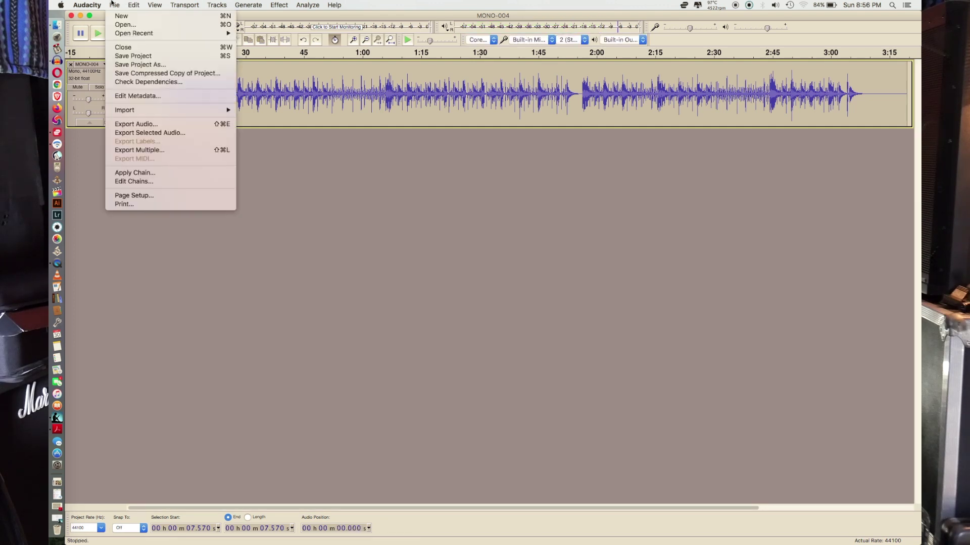
pyautogui.click(124, 124)
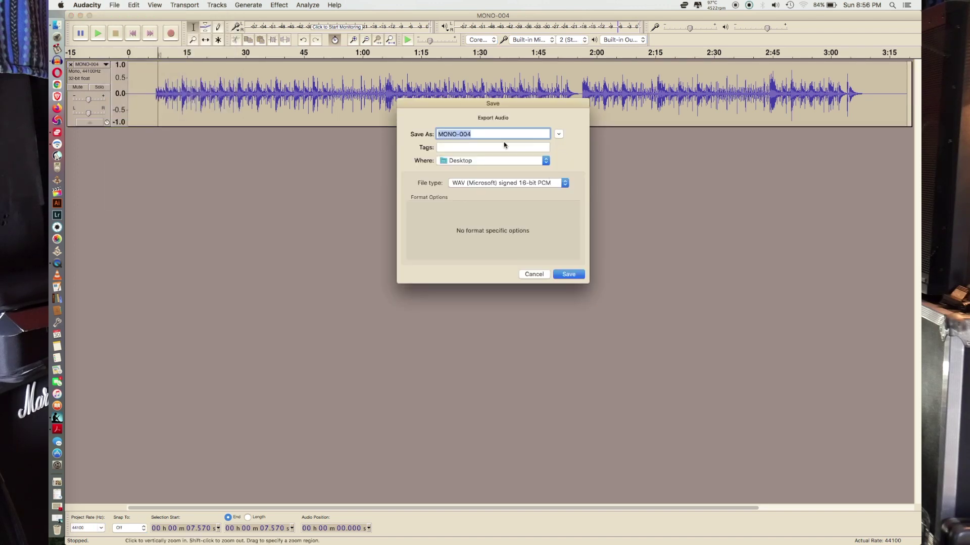
pyautogui.write('LOH1')
pyautogui.press('Return')
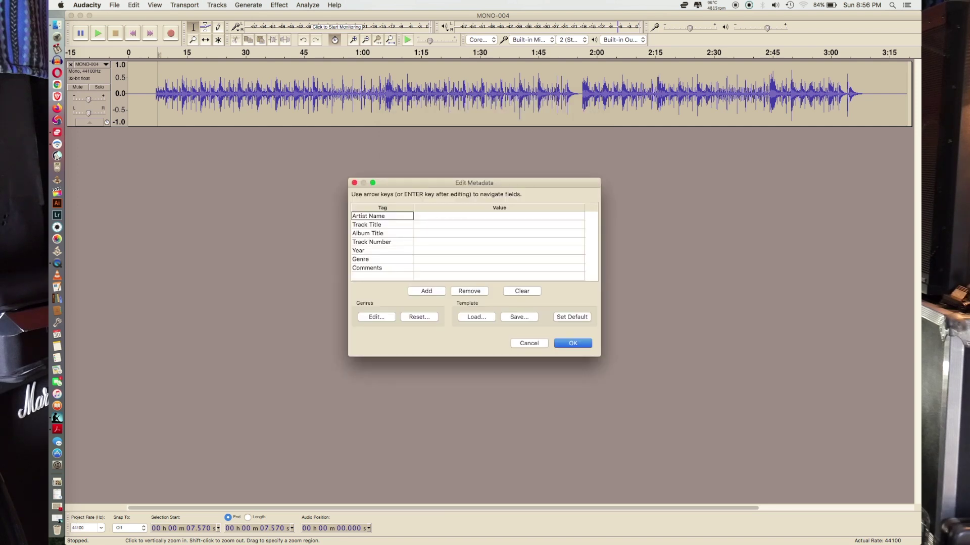
pyautogui.press('Return')
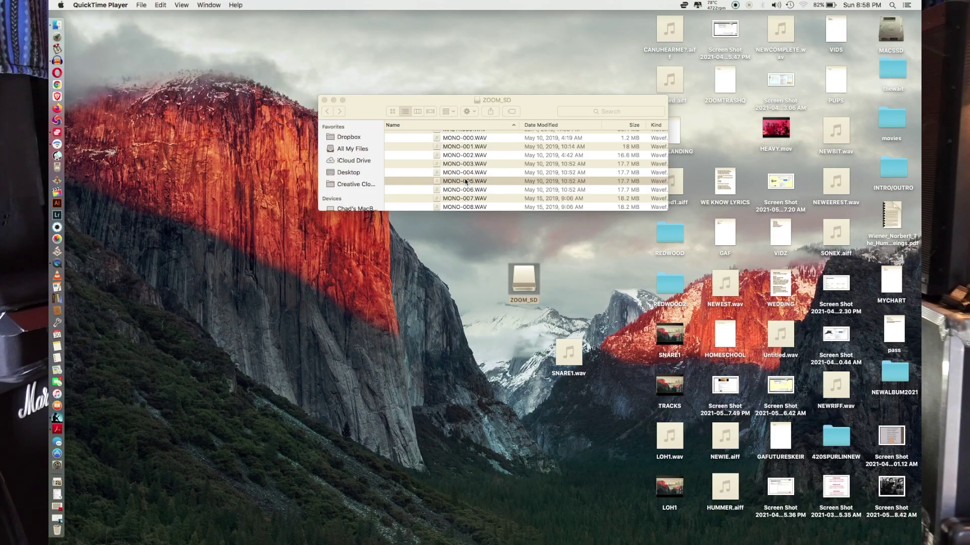
# Open MONO-005.WAV from the ZOOM_SD drive in Audacity and listen to it from about 7.2 seconds.
pyautogui.moveTo(466, 182); pyautogui.dragTo(52, 61)
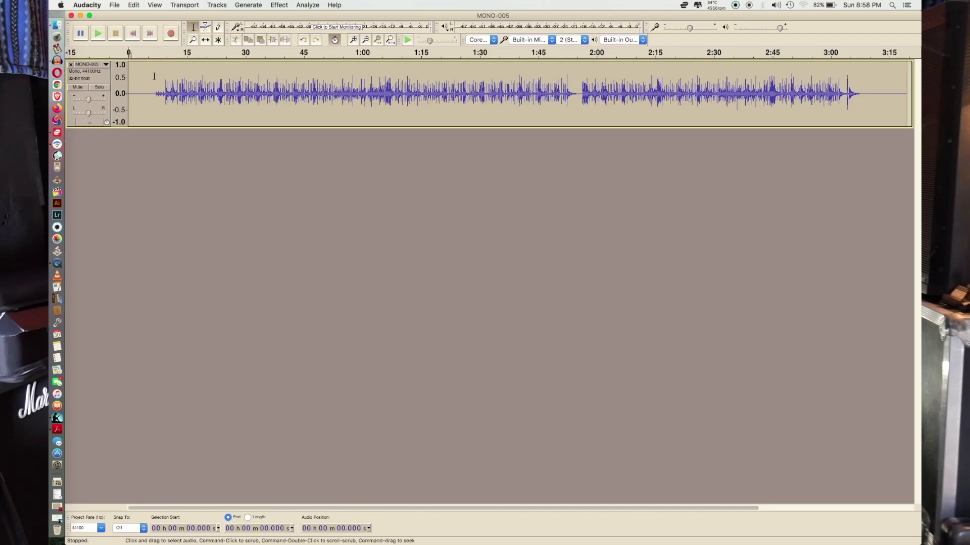
pyautogui.click(156, 90)
pyautogui.press('space')
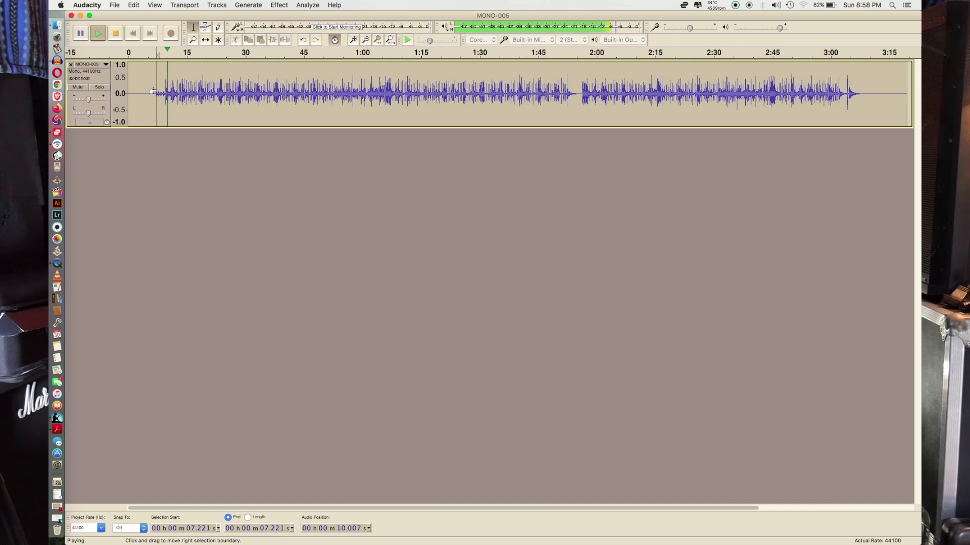
pyautogui.press('space')
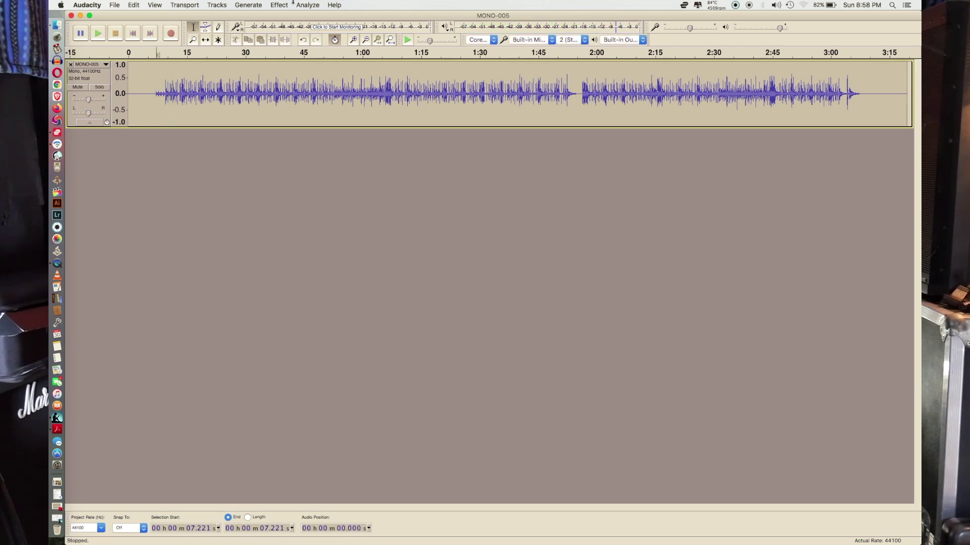
# Apply the Classic Filters effect with its existing settings to the whole MONO-005 track.
pyautogui.click(279, 5)
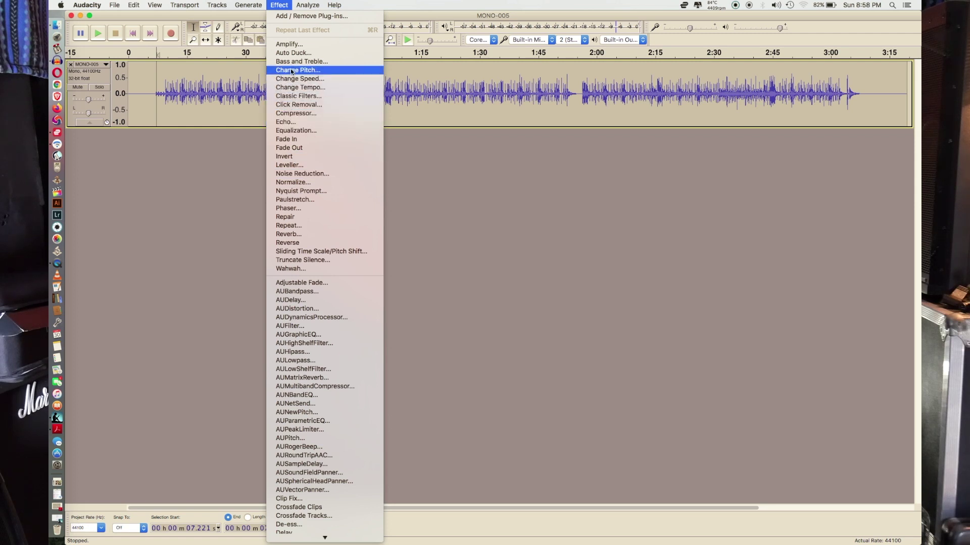
pyautogui.click(291, 96)
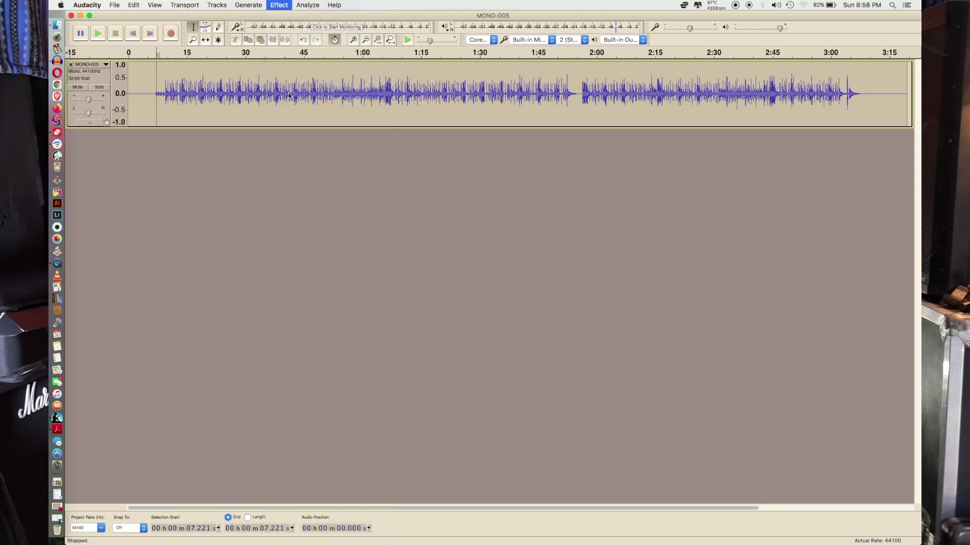
pyautogui.click(631, 387)
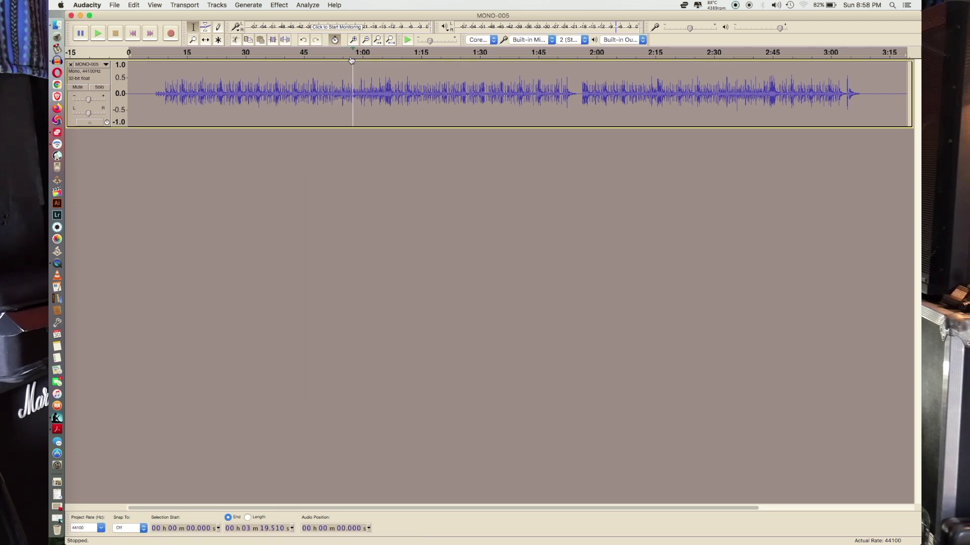
# Amplify the whole MONO-005 track to a new peak amplitude of -1.5 dB and audition it from about 8.2 seconds.
pyautogui.click(280, 5)
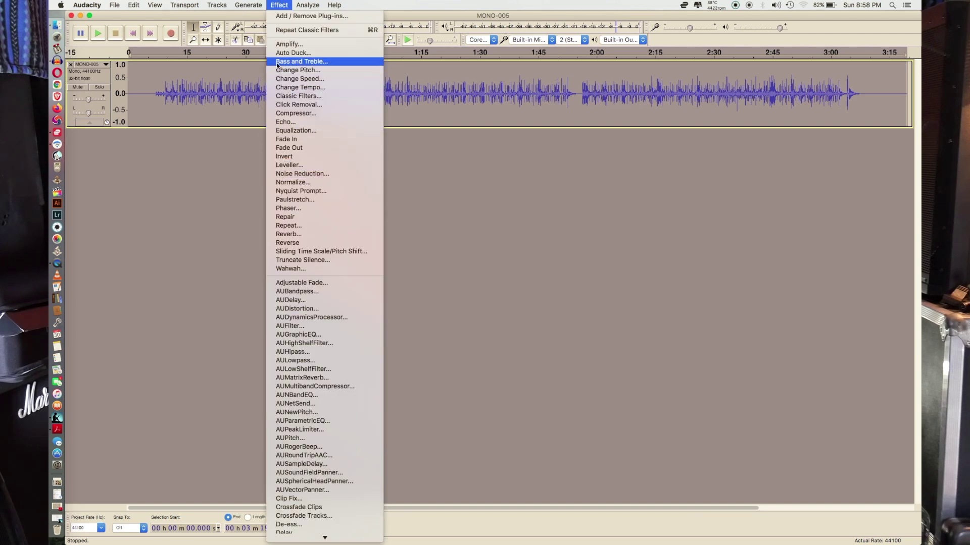
pyautogui.click(279, 44)
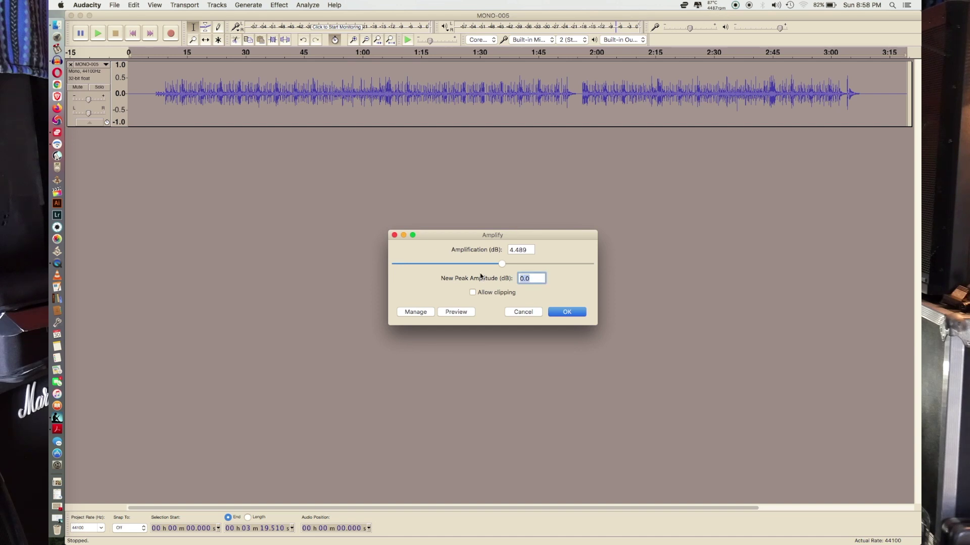
pyautogui.write('-1.5')
pyautogui.press('Return')
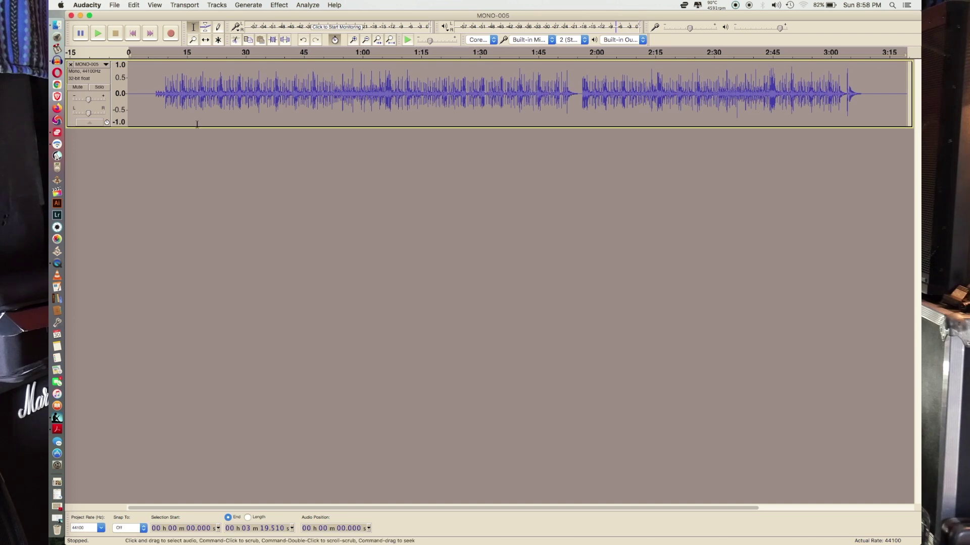
pyautogui.click(160, 90)
pyautogui.press('space')
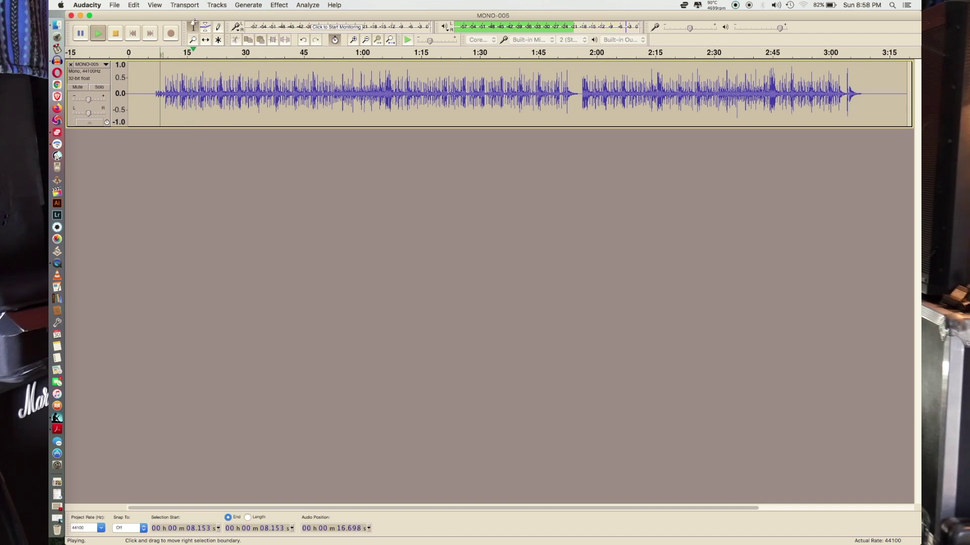
pyautogui.click(116, 34)
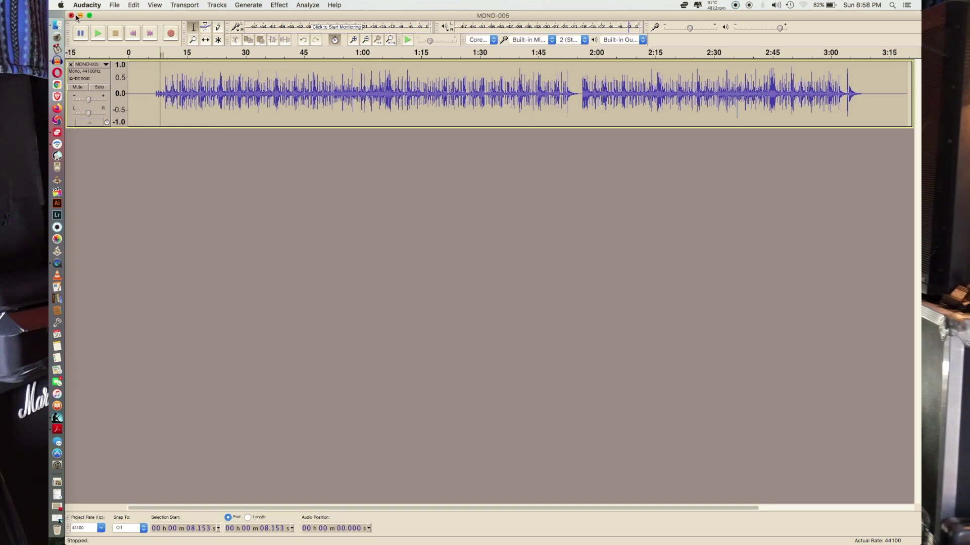
# Export the MONO-005 audio to the Desktop as ROH1 in WAV signed 16-bit PCM format with empty metadata and close the project.
pyautogui.click(114, 5)
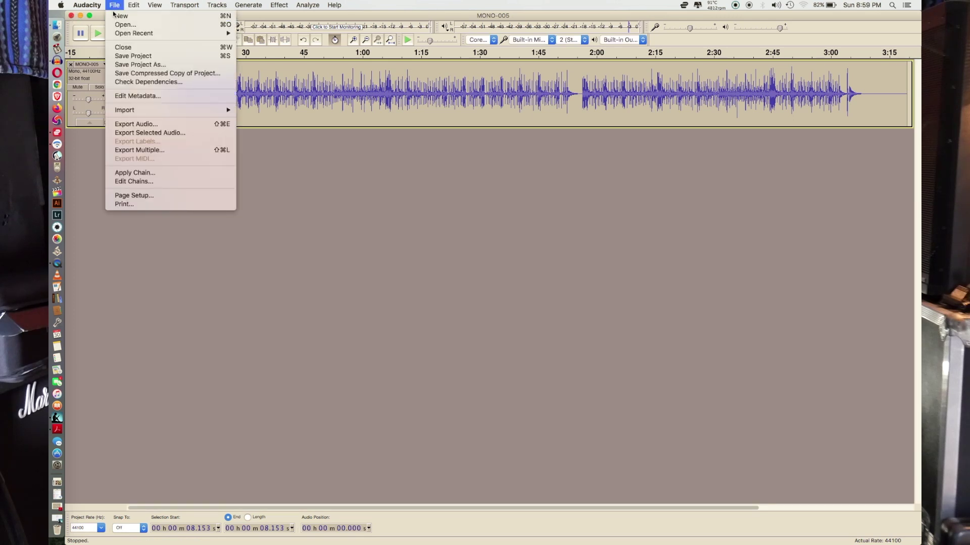
pyautogui.click(129, 125)
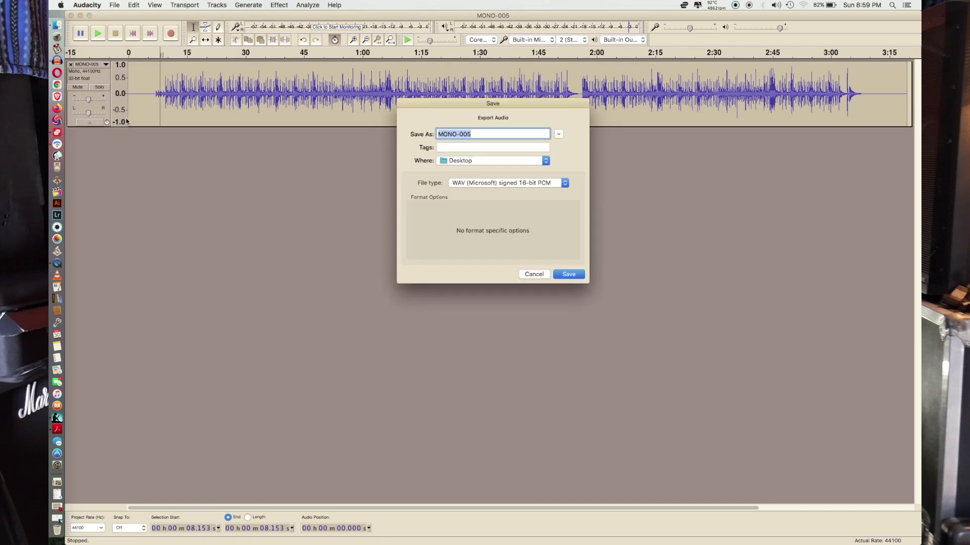
pyautogui.write('ROH1')
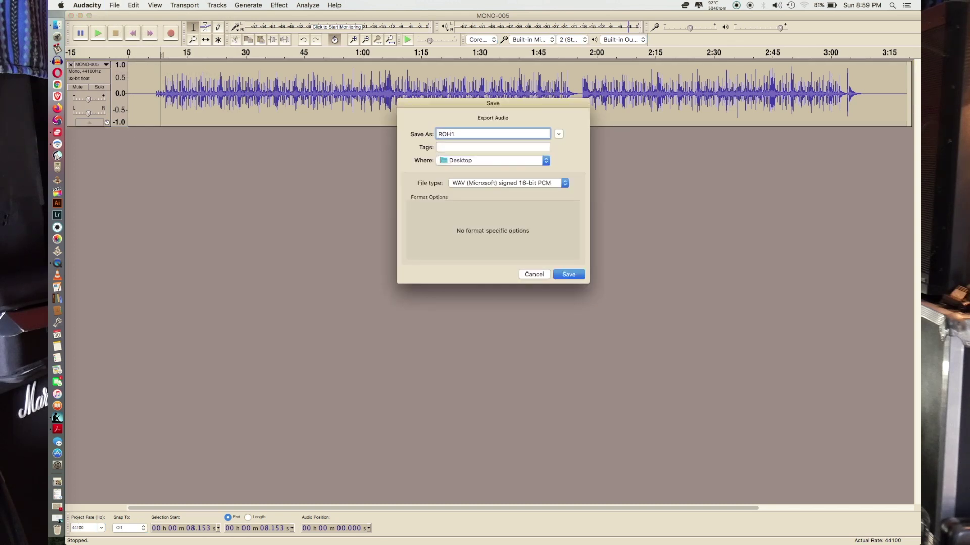
pyautogui.press('Return')
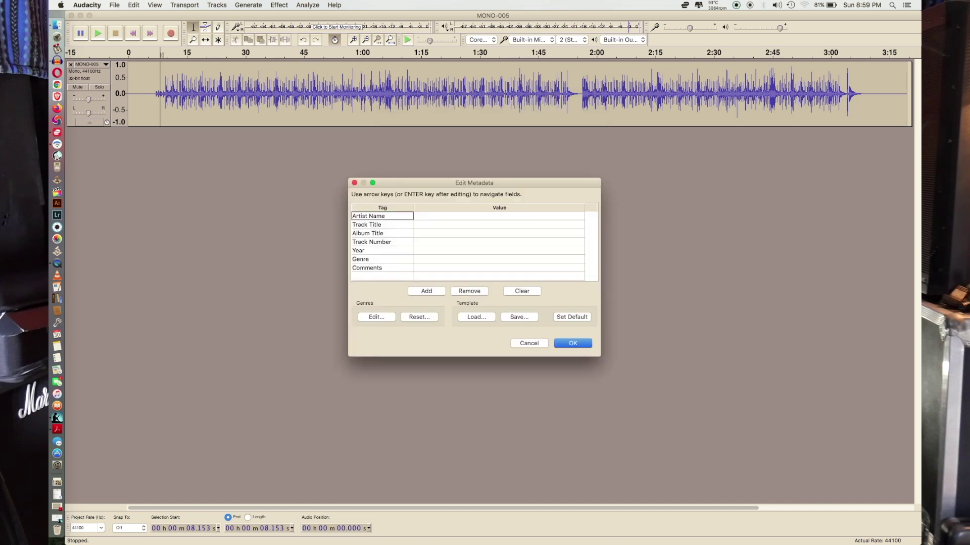
pyautogui.press('Return')
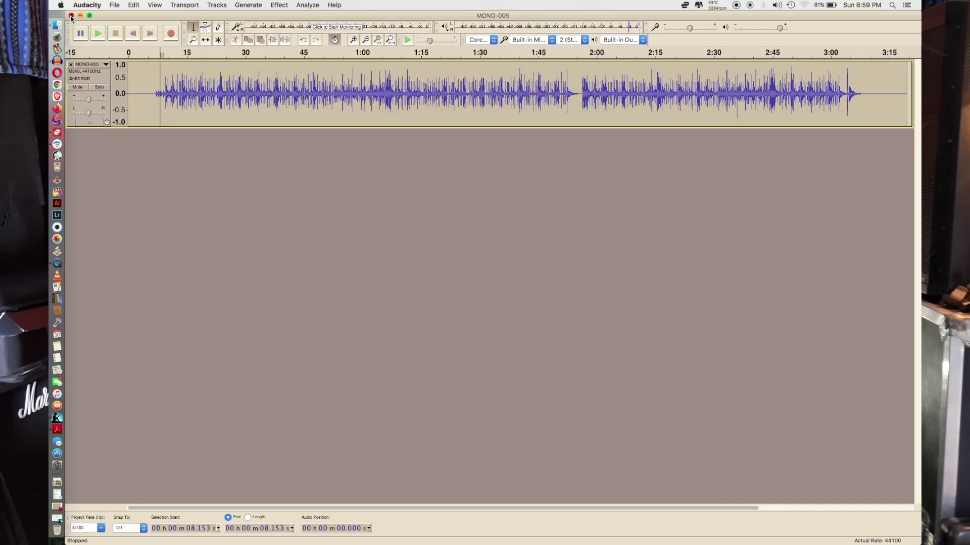
pyautogui.click(72, 16)
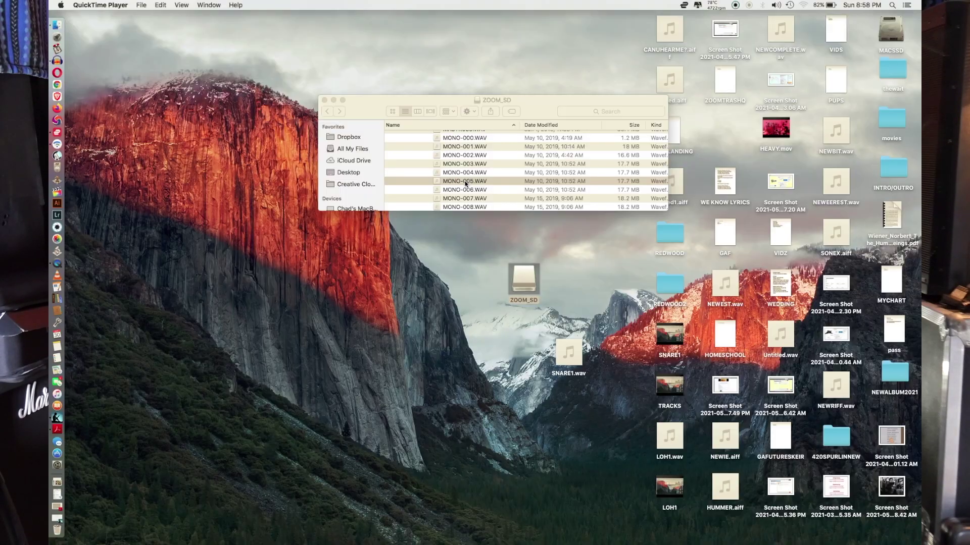
# Open MONO-005.WAV from the ZOOM_SD drive in Audacity and play it briefly from about 7.2 seconds.
pyautogui.moveTo(430, 188); pyautogui.dragTo(53, 61)
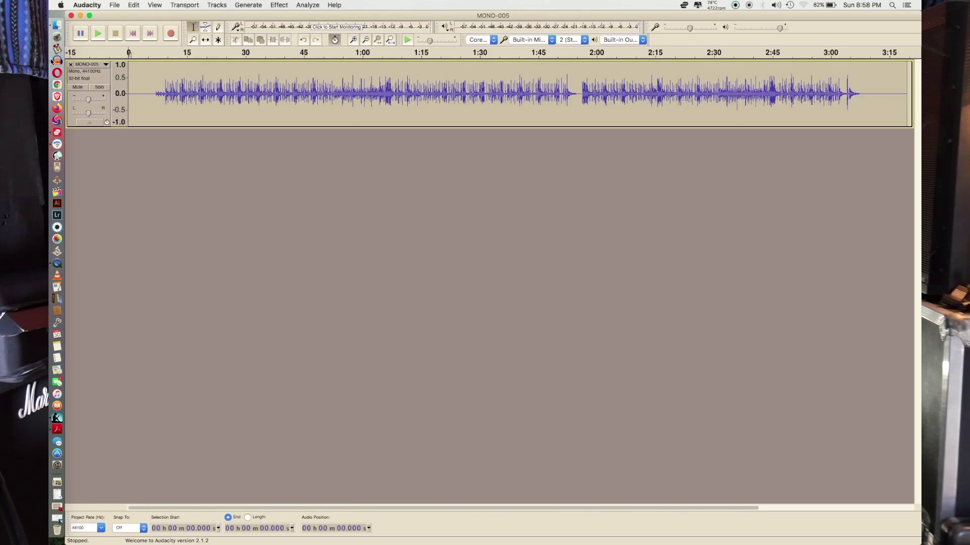
pyautogui.click(156, 80)
pyautogui.press('space')
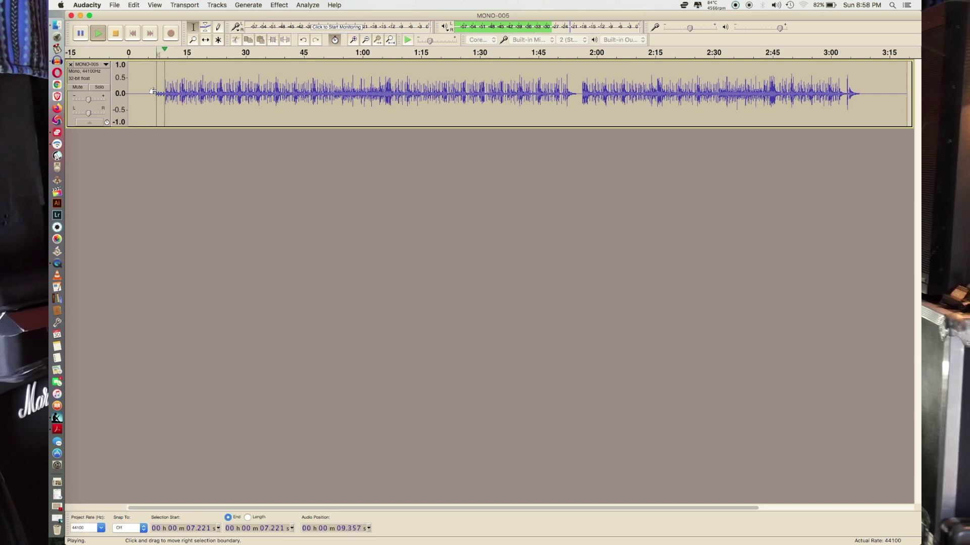
pyautogui.press('space')
# Apply the Classic Filters effect to the whole MONO-005 track as a first-order Chebyshev Type I highpass with a 100 Hz cutoff.
pyautogui.click(288, 5)
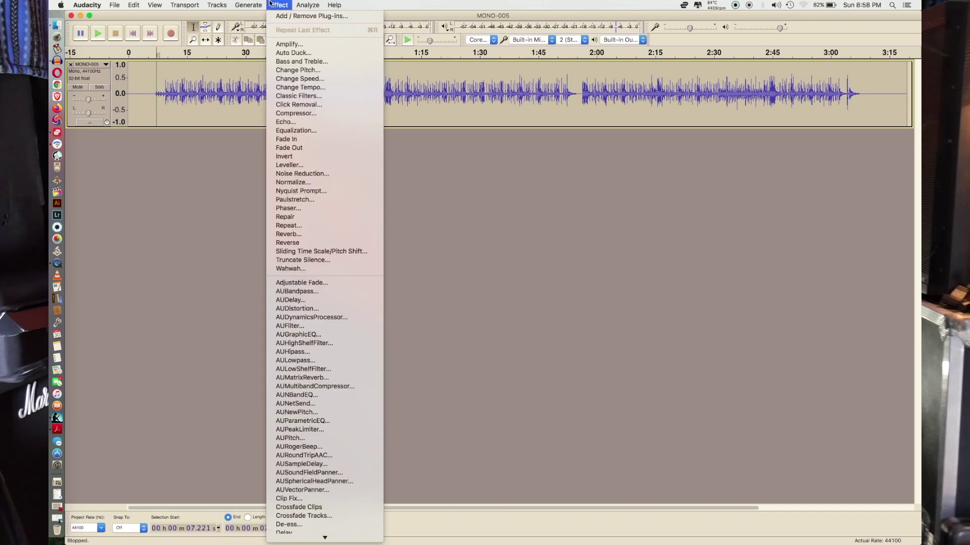
pyautogui.click(290, 95)
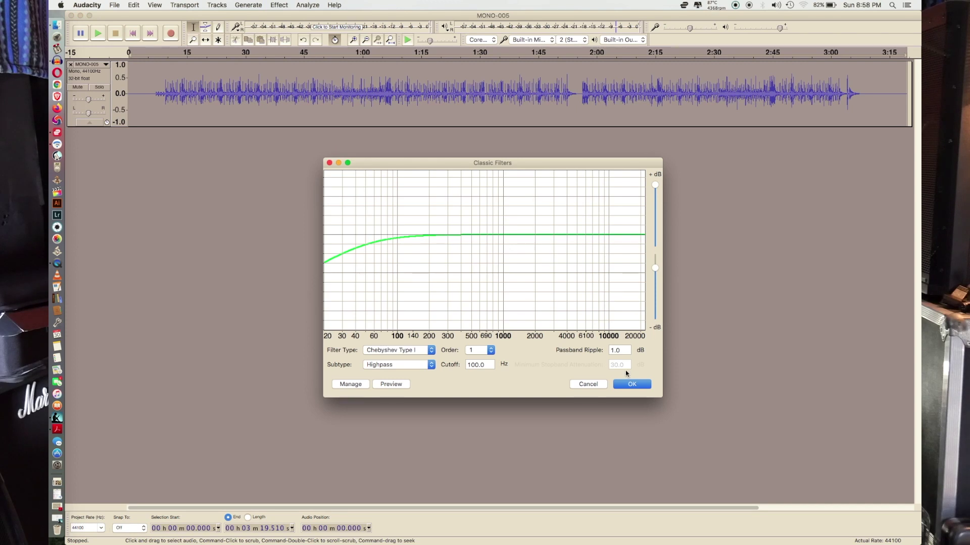
pyautogui.click(630, 388)
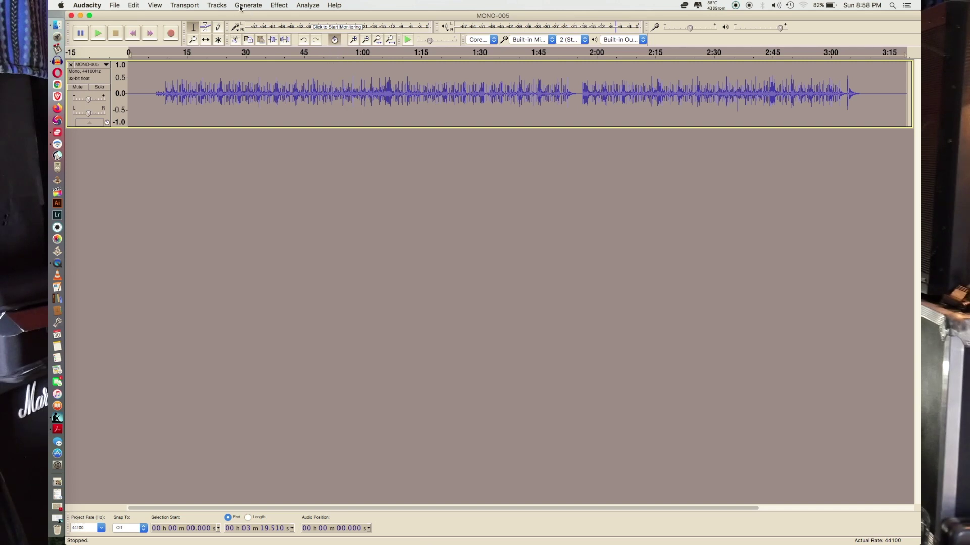
# Amplify the whole MONO-005 track to a new peak amplitude of -1.5 dB and audition it from about 8.2 seconds.
pyautogui.click(279, 5)
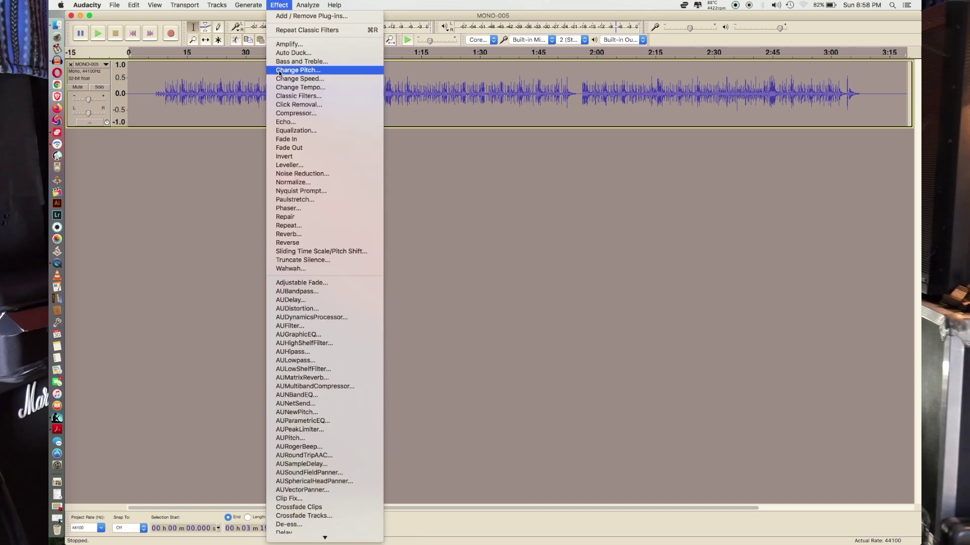
pyautogui.click(279, 45)
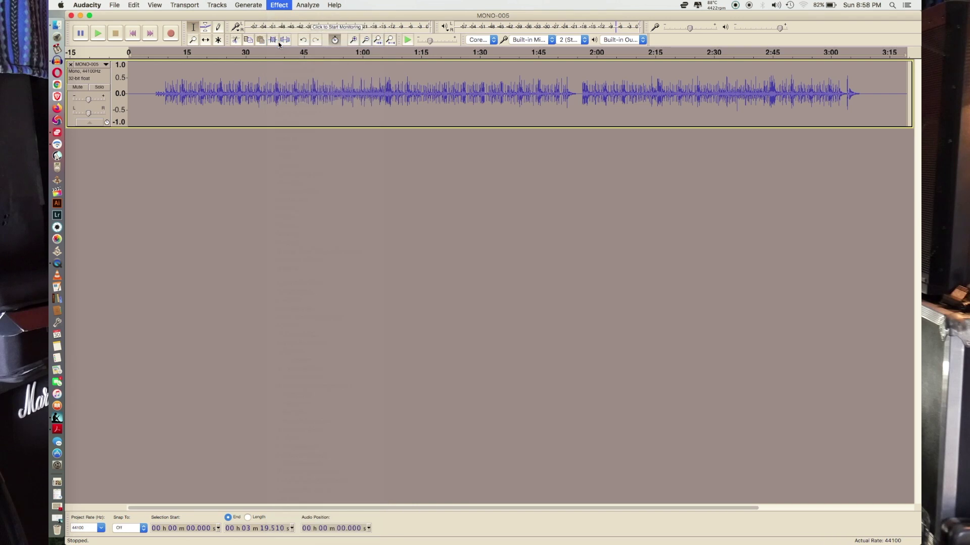
pyautogui.doubleClick(536, 280)
pyautogui.write('-1.5')
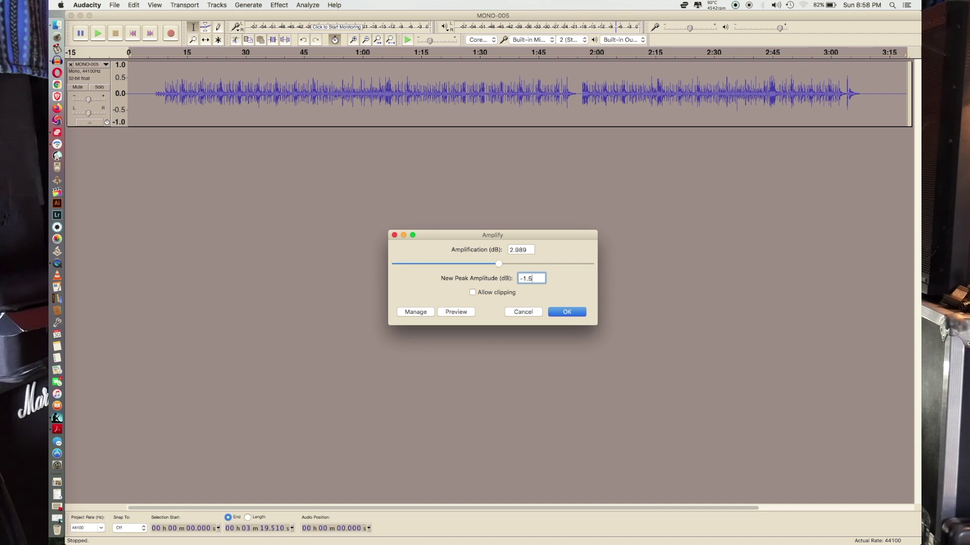
pyautogui.press('Return')
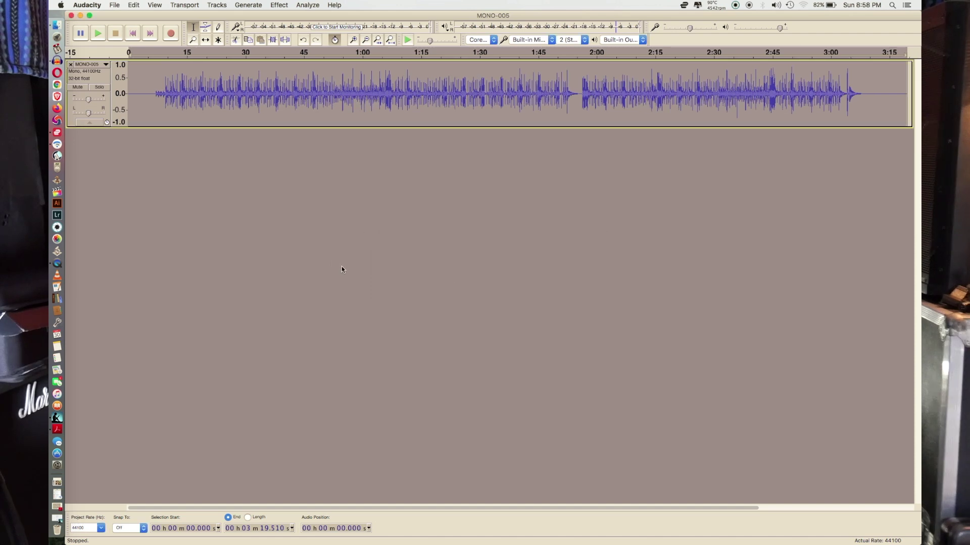
pyautogui.click(161, 91)
pyautogui.press('space')
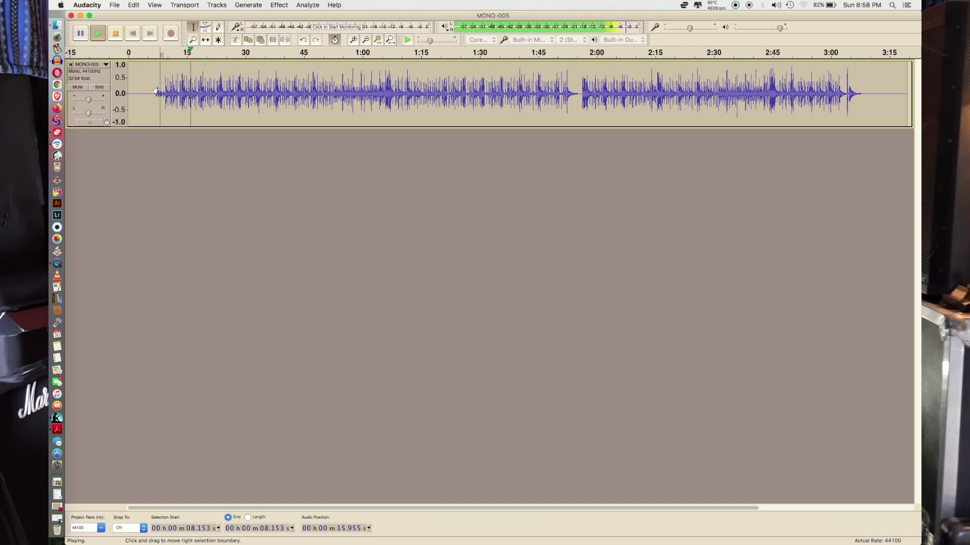
pyautogui.click(115, 35)
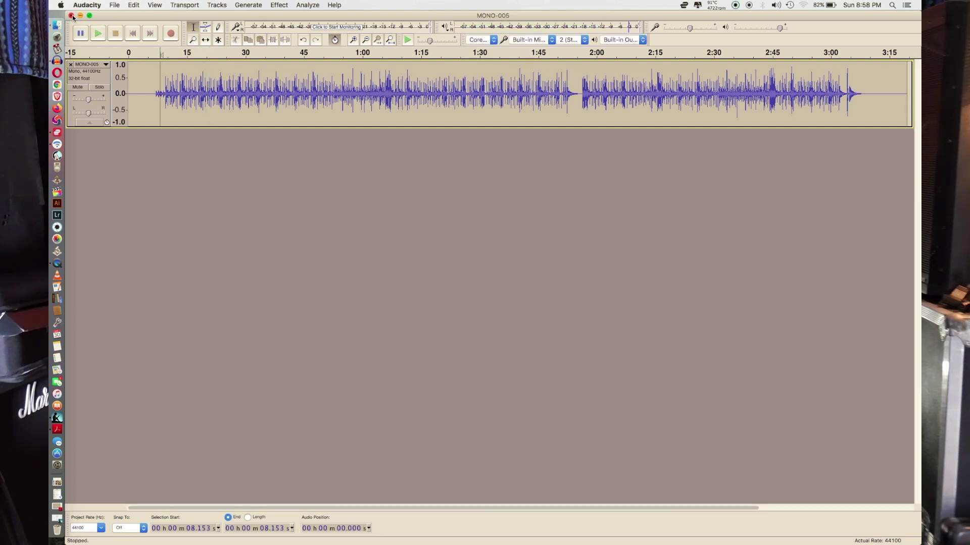
# Export the audio to the Desktop as ROH1 in WAV signed 16-bit PCM with empty metadata, and close the project without saving.
pyautogui.click(113, 5)
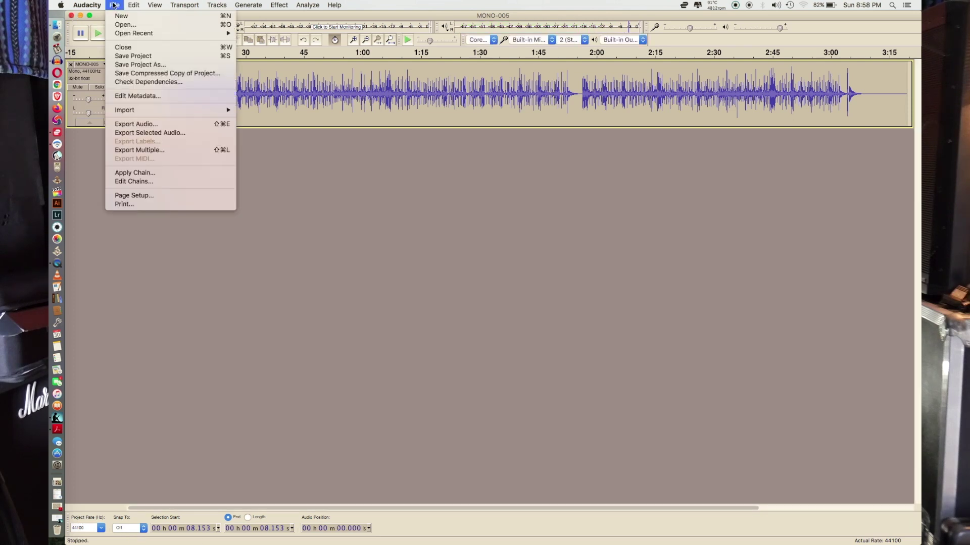
pyautogui.click(130, 124)
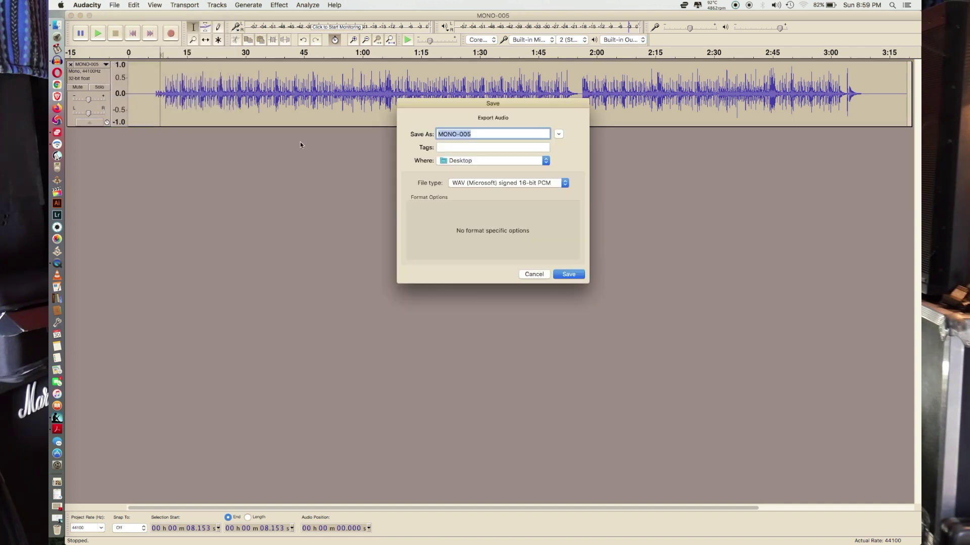
pyautogui.write('ROH1')
pyautogui.press('Return')
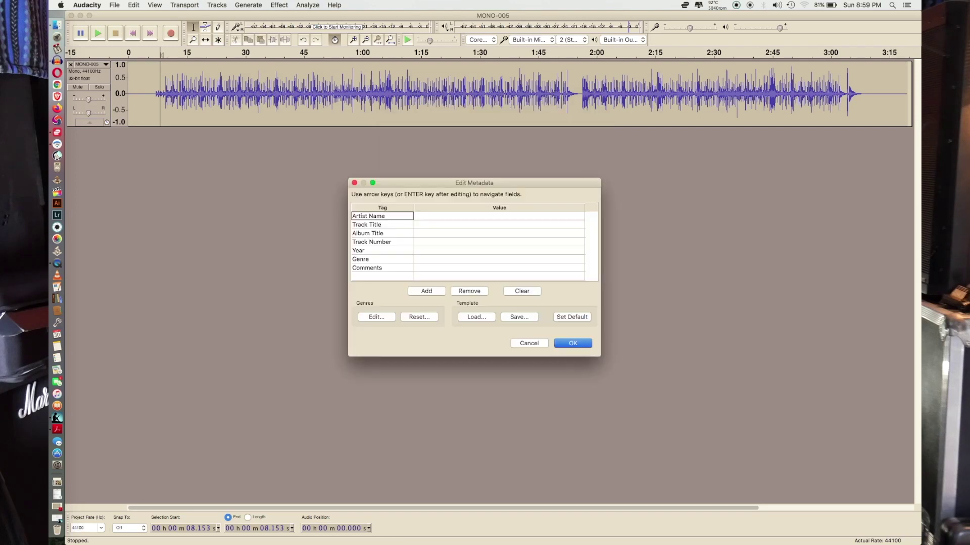
pyautogui.press('Return')
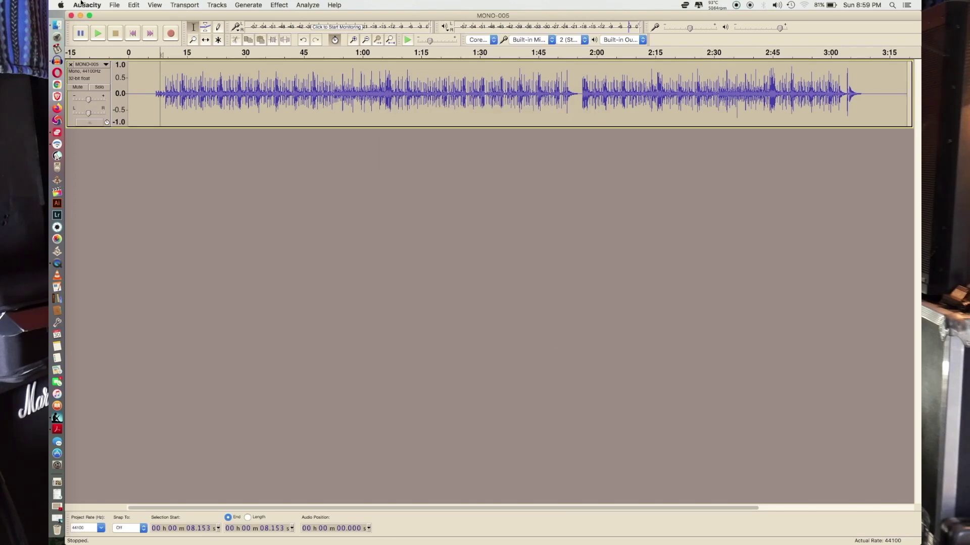
pyautogui.click(71, 16)
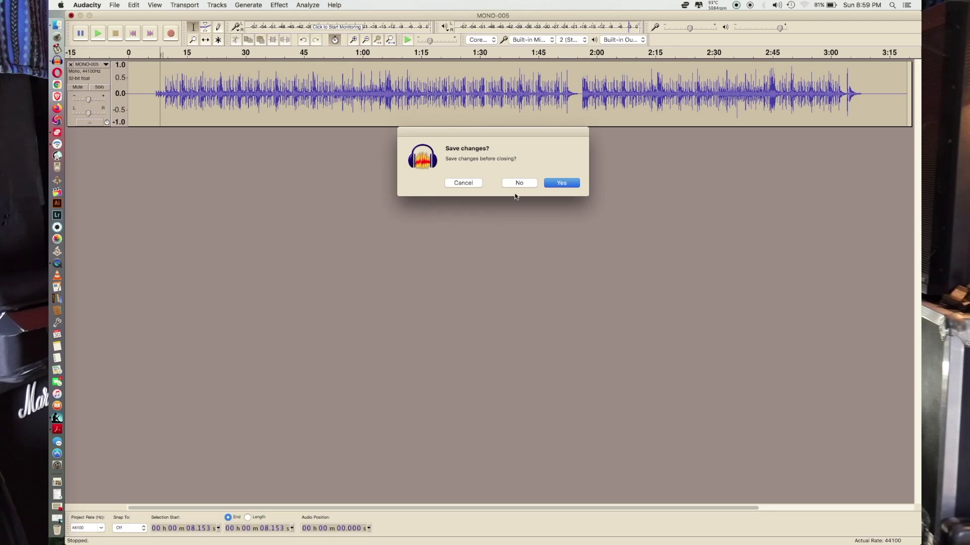
pyautogui.click(514, 185)
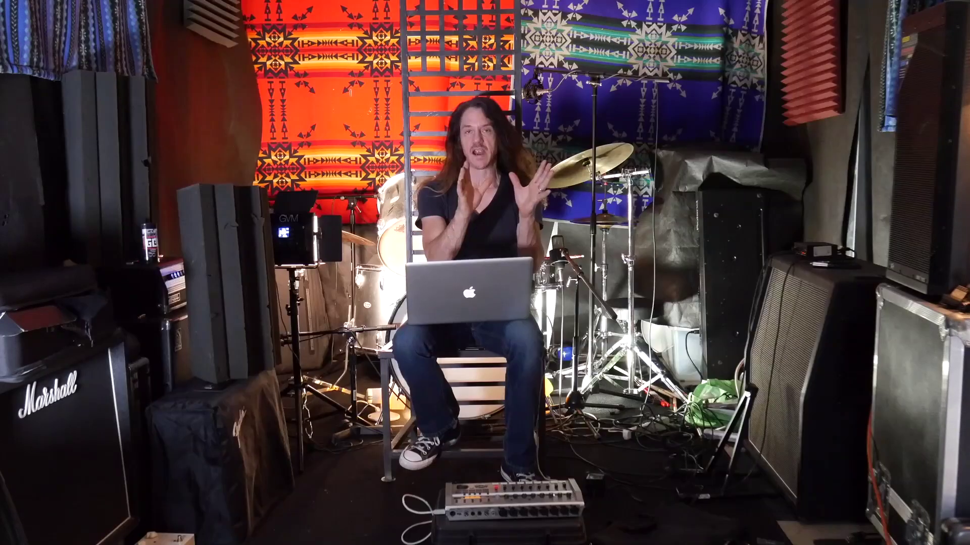